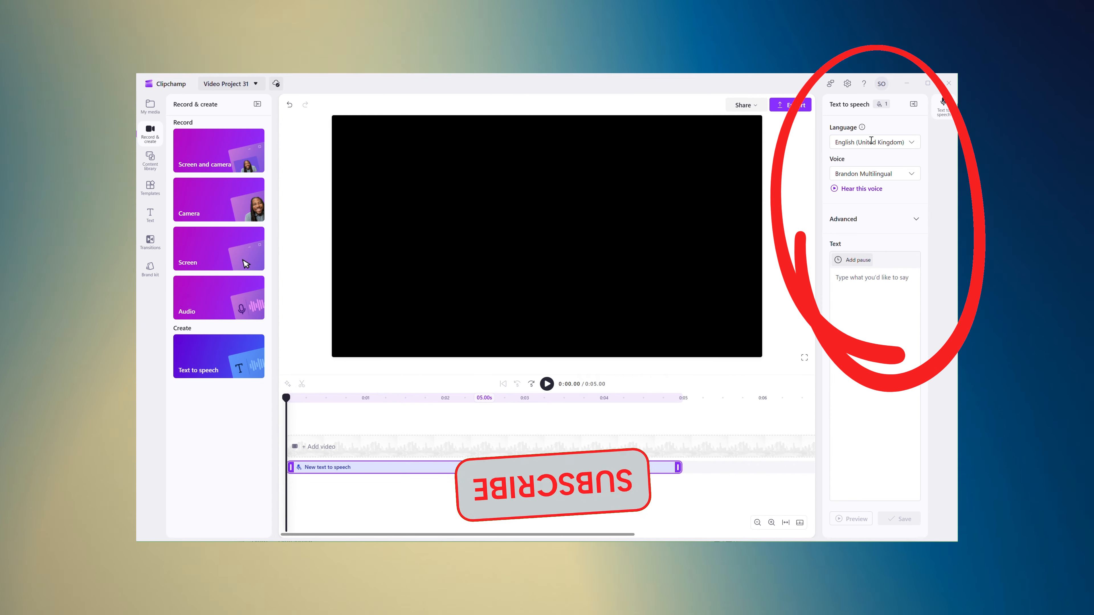
- Set the text-to-speech language to English (United States) and the voice to Adam Multilingual
{"action": "left_click", "coordinate": [912, 144]}
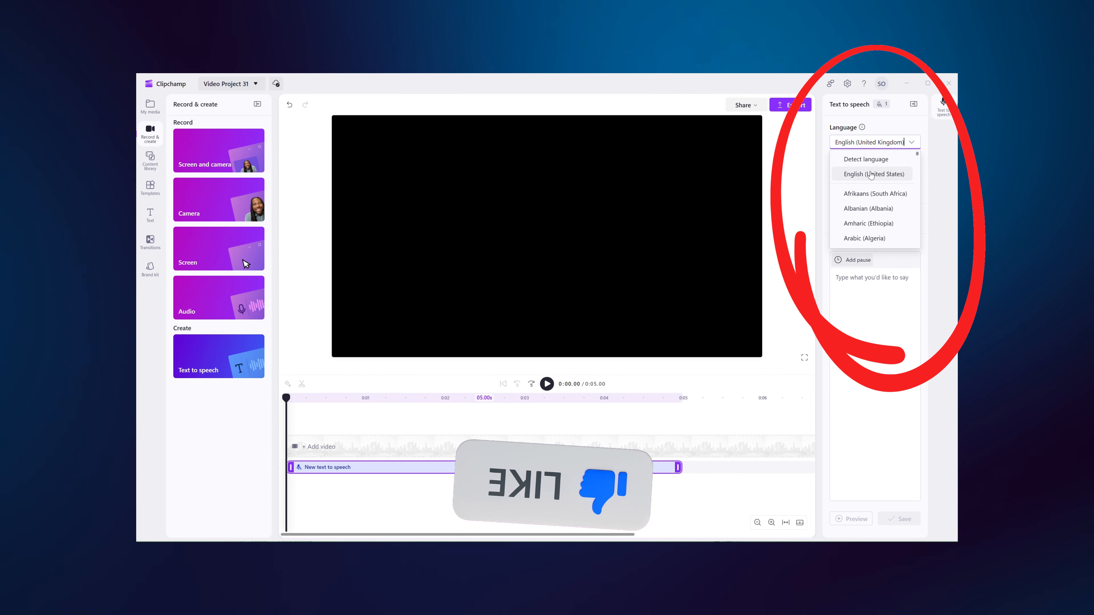
{"action": "left_click", "coordinate": [905, 172]}
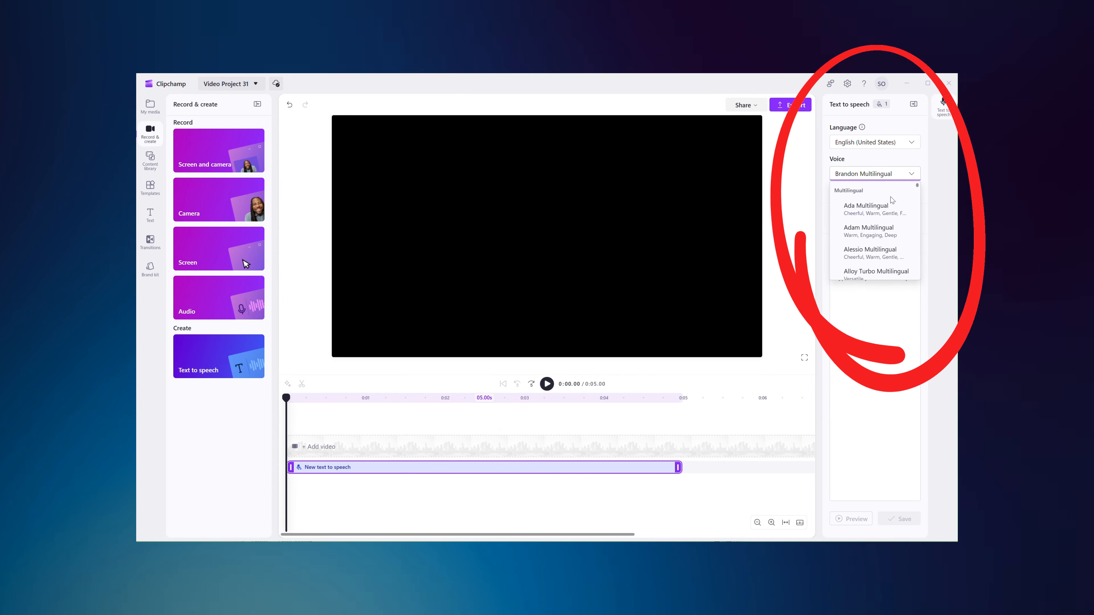
{"action": "scroll", "coordinate": [874, 212], "scroll_direction": "down", "scroll_amount": 1}
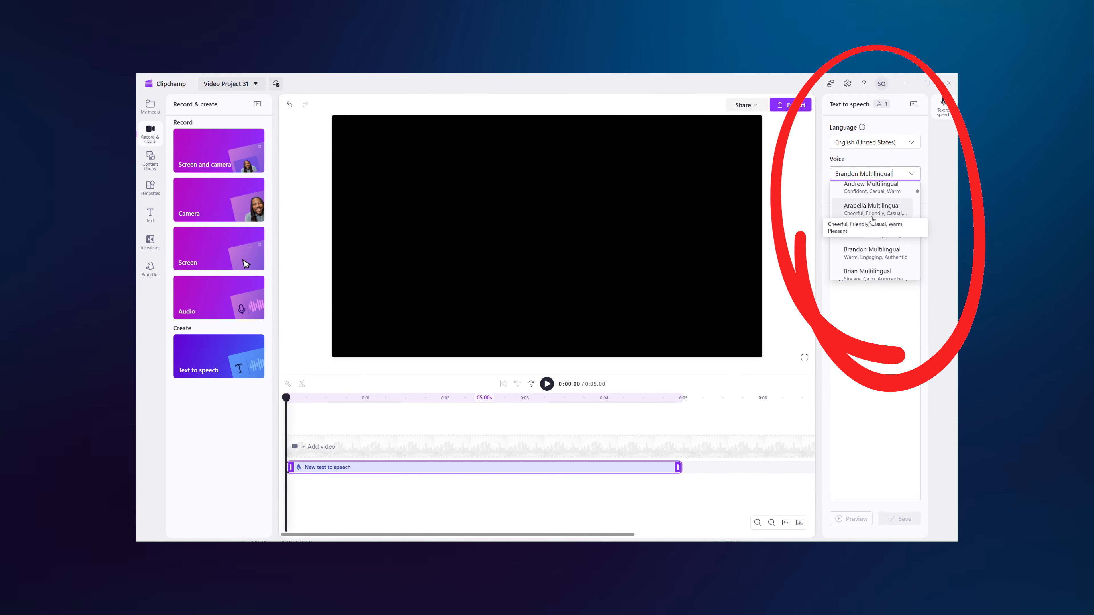
{"action": "scroll", "coordinate": [872, 220], "scroll_direction": "down", "scroll_amount": 5}
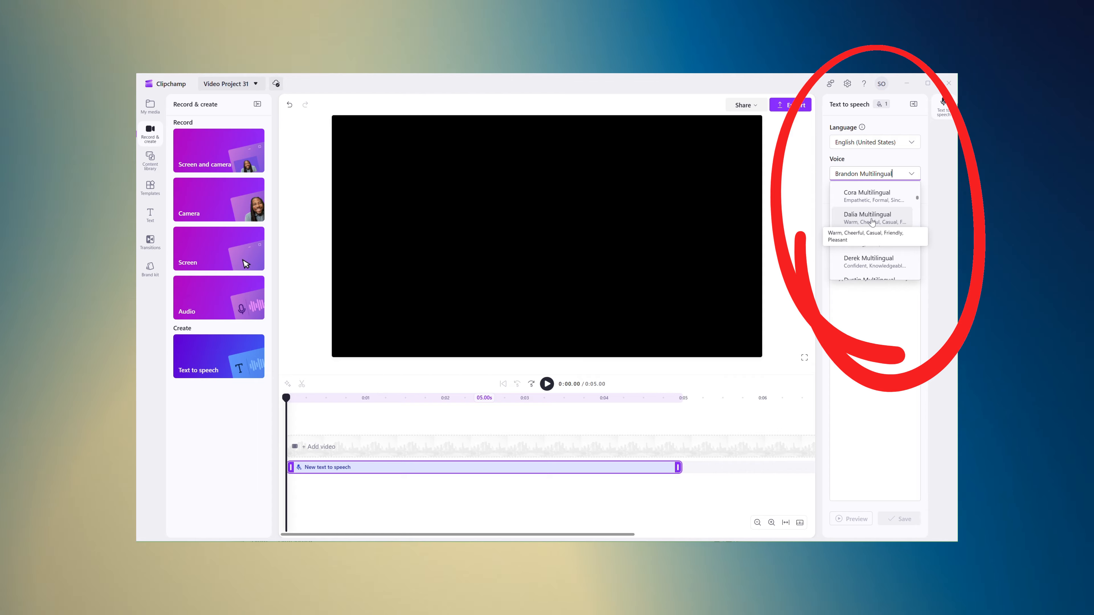
{"action": "scroll", "coordinate": [872, 222], "scroll_direction": "down", "scroll_amount": 3}
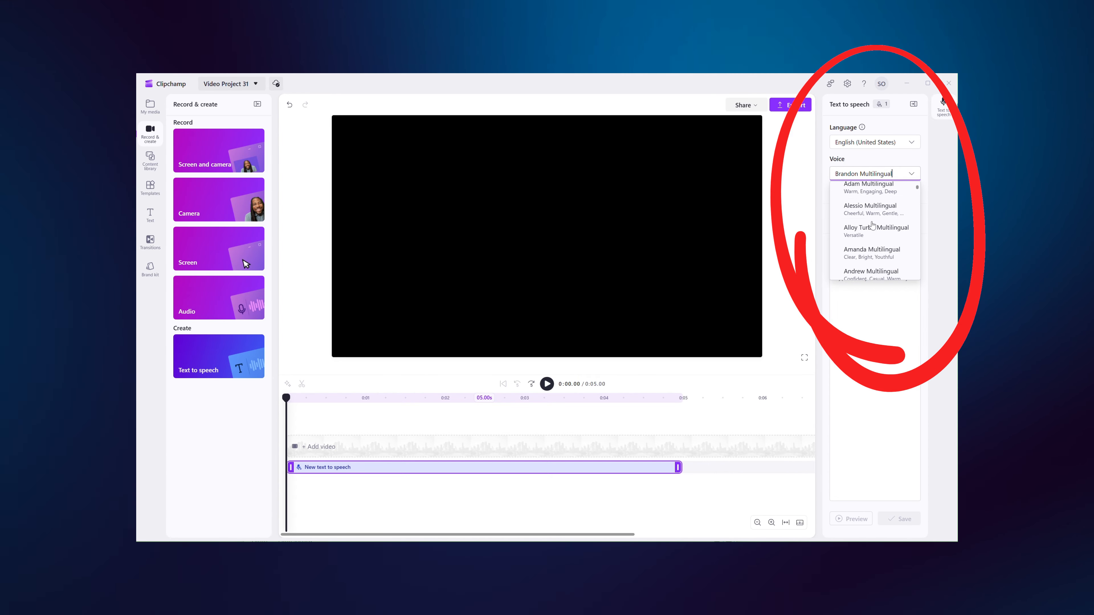
{"action": "left_click", "coordinate": [862, 216]}
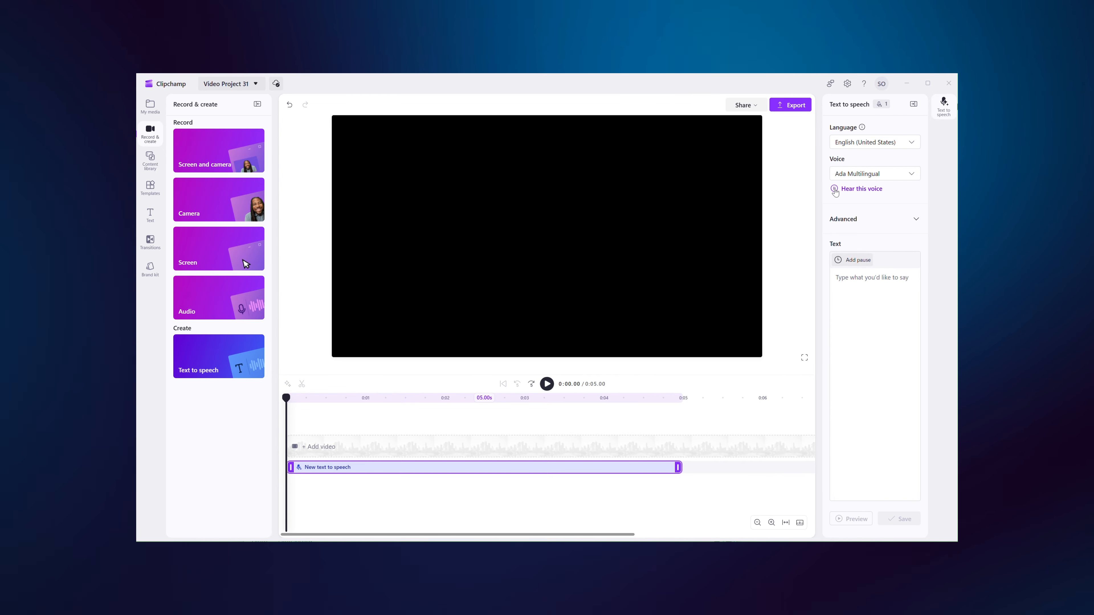
{"action": "key", "text": "Down"}
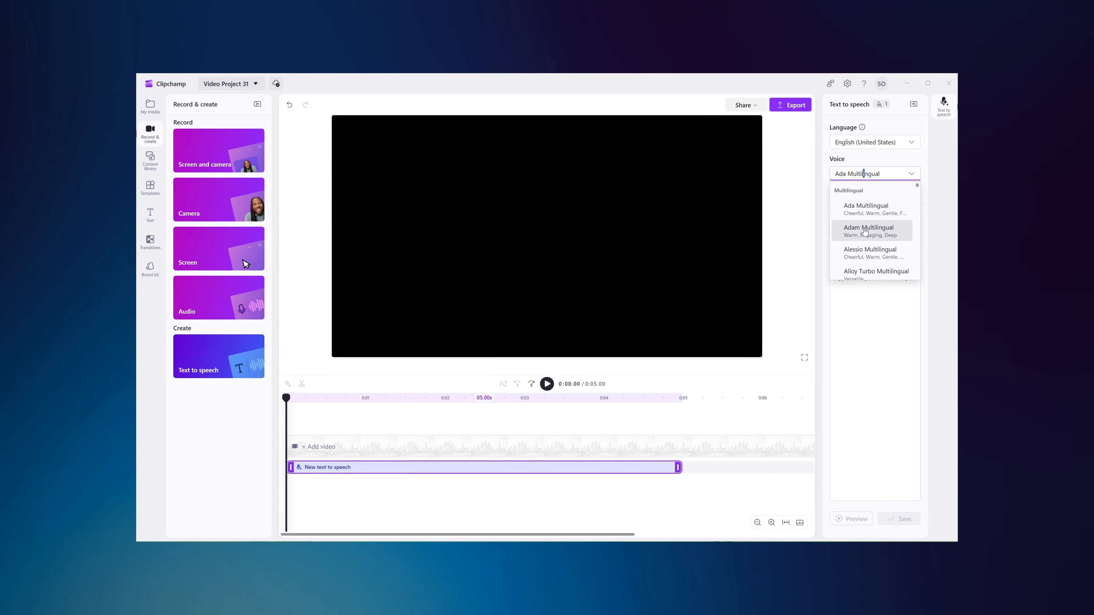
{"action": "key", "text": "Return"}
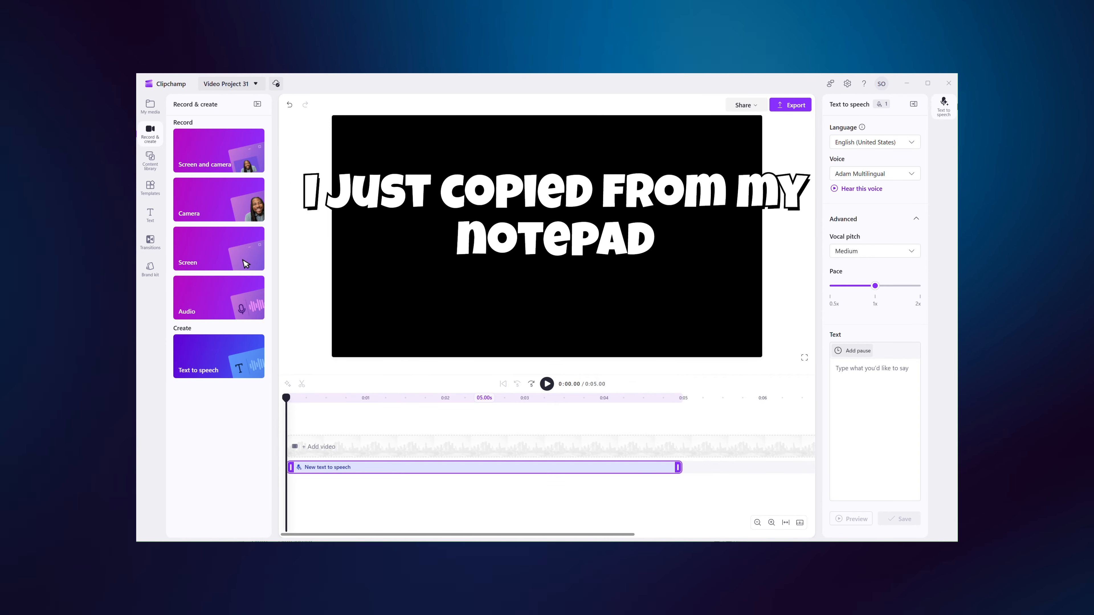
- Paste the script beginning "Only a small percentage of people ever reach true financial freedom" as the narration text and preview it
{"action": "left_click", "coordinate": [847, 373]}
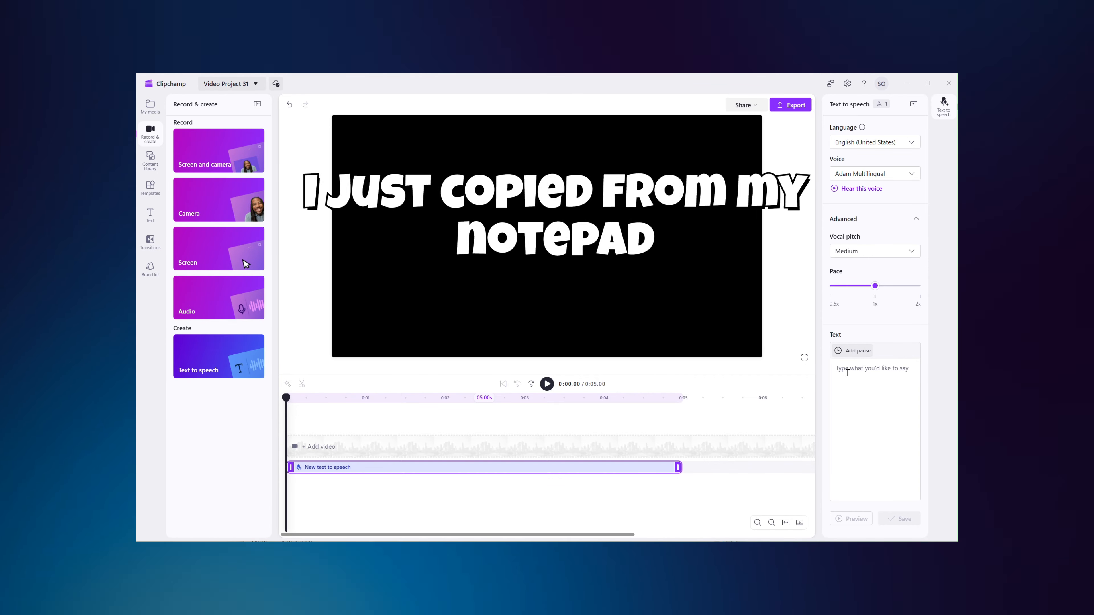
{"action": "key", "text": "ctrl+v"}
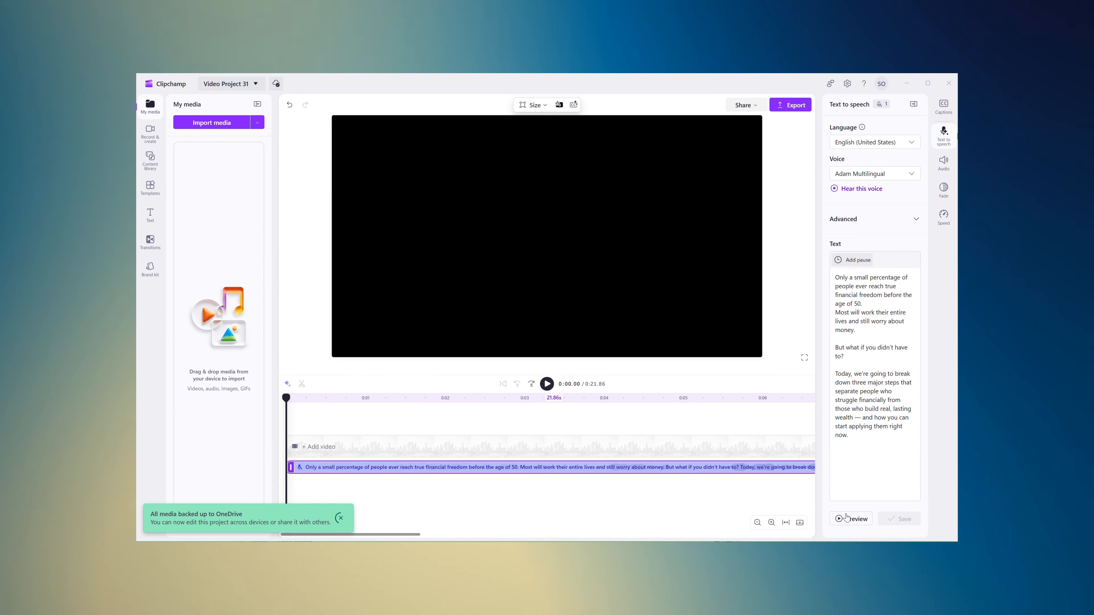
{"action": "left_click", "coordinate": [847, 518]}
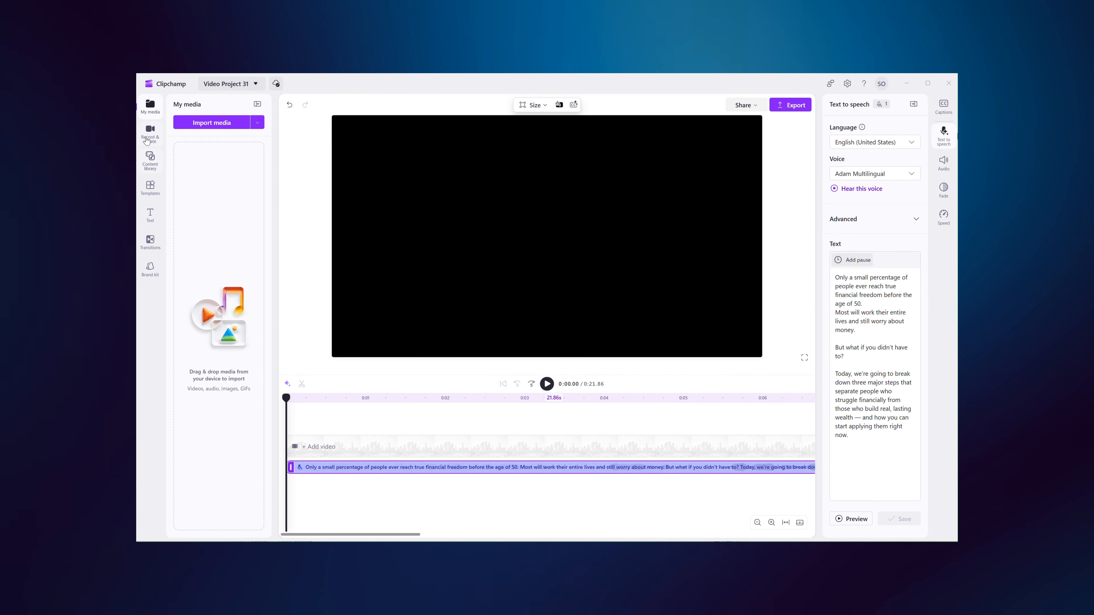
- Import Road to Financial Freedom.mp4, place it at the start of the timeline's video track and play the project
{"action": "left_click", "coordinate": [203, 123]}
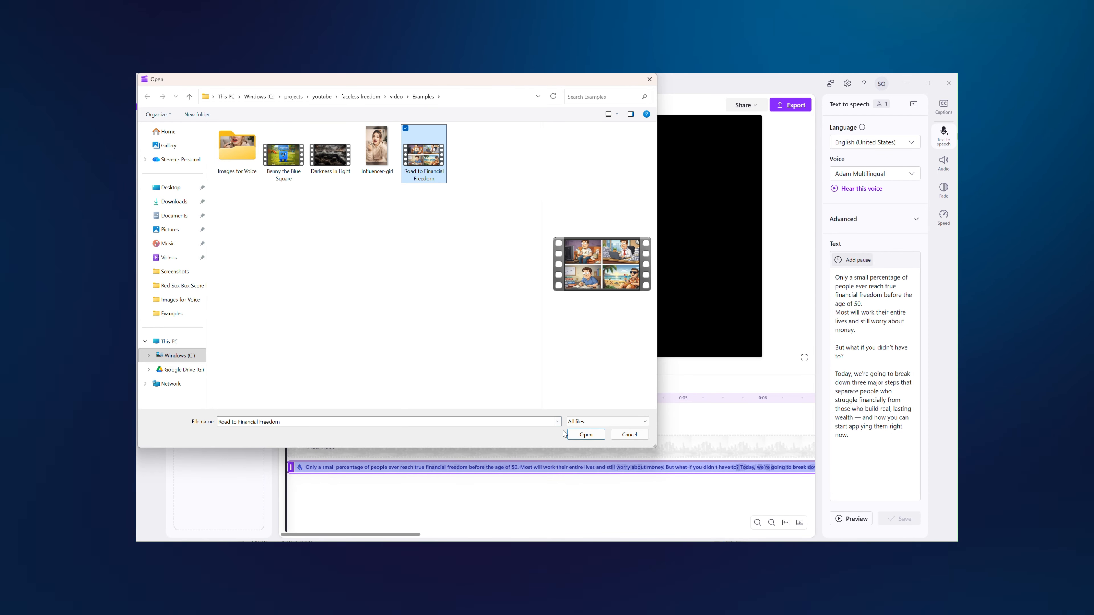
{"action": "left_click", "coordinate": [590, 436]}
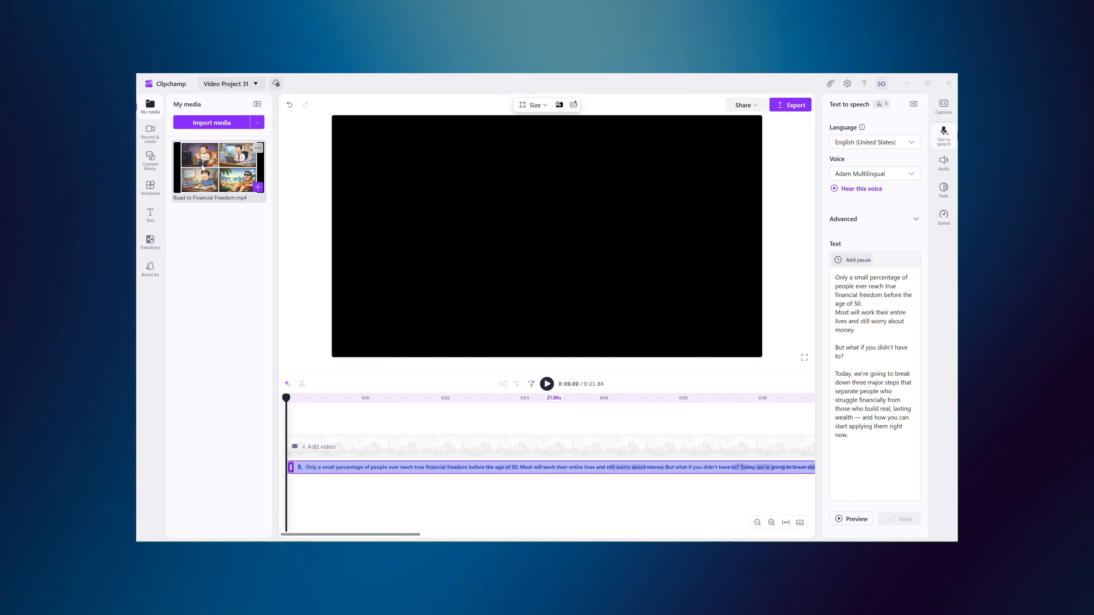
{"action": "left_click_drag", "start_coordinate": [217, 168], "coordinate": [303, 448]}
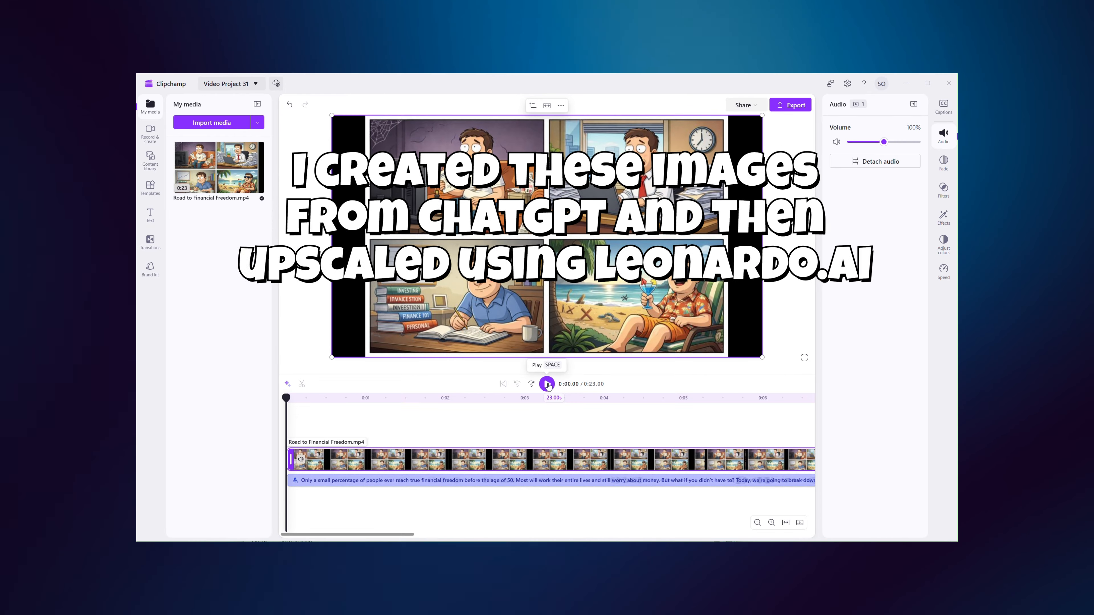
{"action": "left_click", "coordinate": [547, 384]}
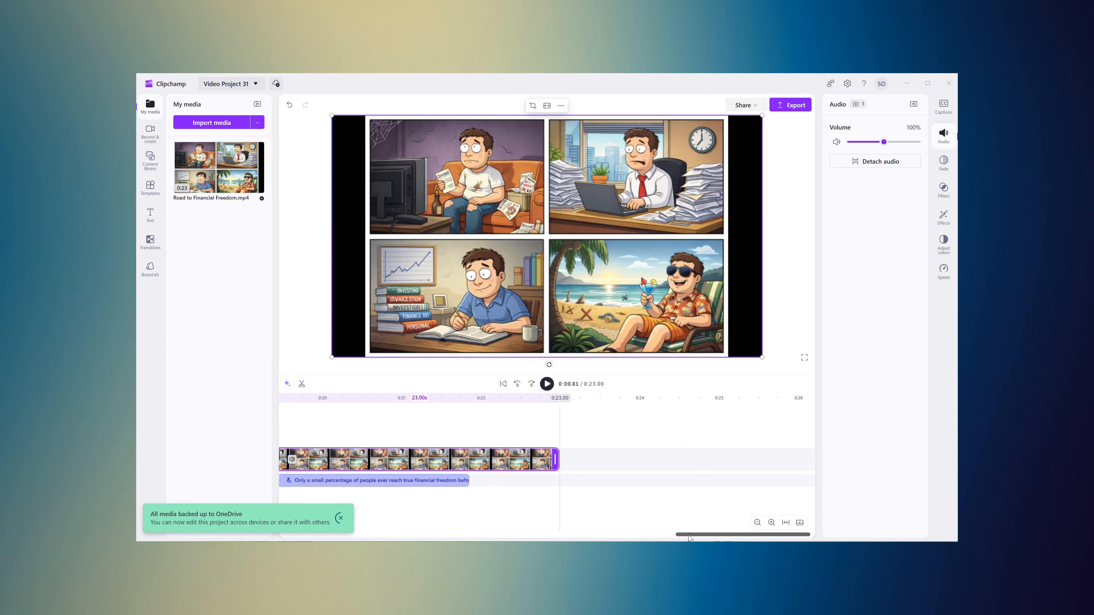
- Trim the start of the Road to Financial Freedom clip to a length of about 22.83 s and close the gap before it
{"action": "left_click_drag", "start_coordinate": [689, 538], "coordinate": [283, 528]}
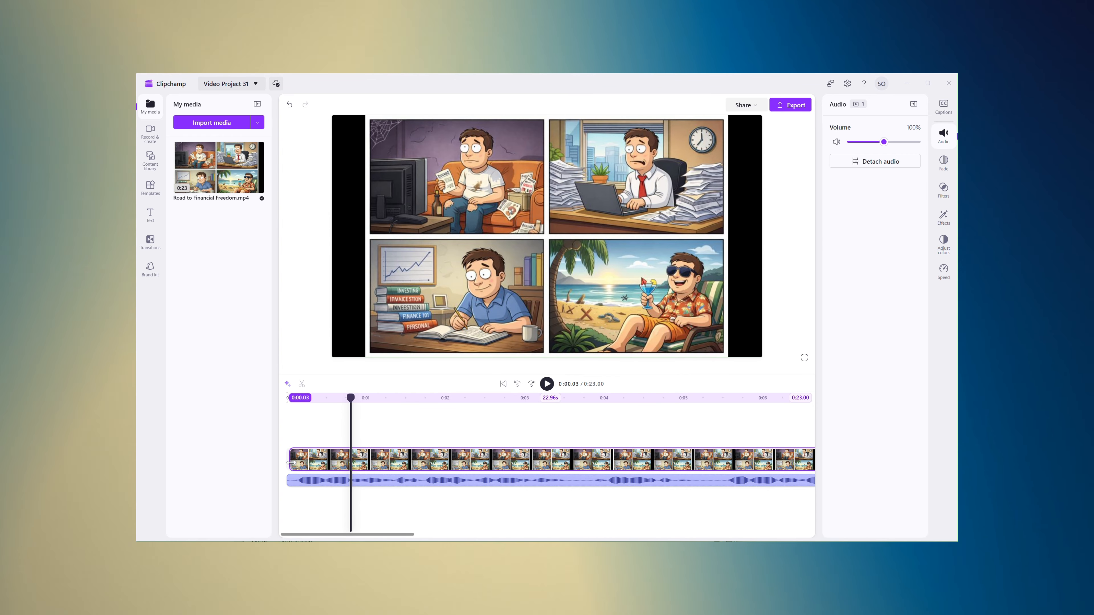
{"action": "left_click_drag", "start_coordinate": [291, 463], "coordinate": [298, 463]}
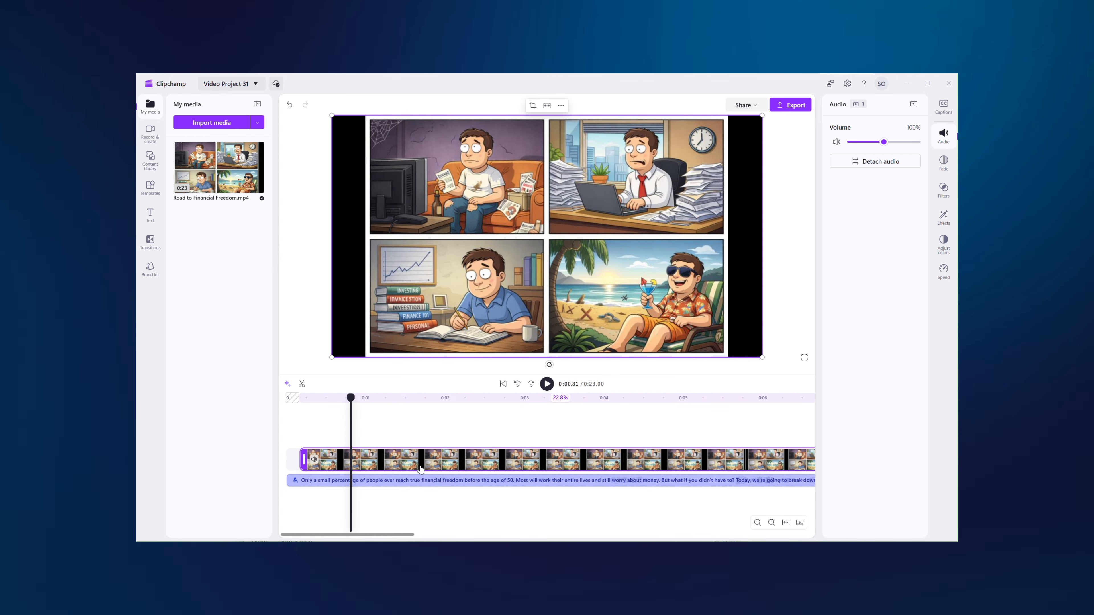
{"action": "left_click", "coordinate": [292, 459]}
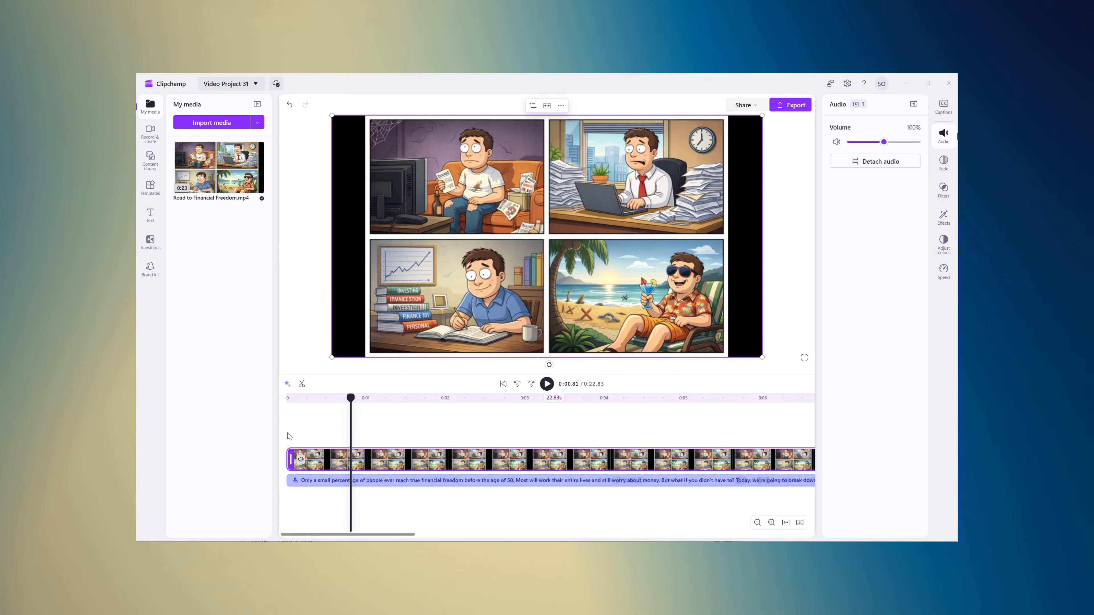
- Play the project from the beginning to check the narration against the video clip
{"action": "left_click", "coordinate": [289, 436]}
{"action": "left_click", "coordinate": [546, 384]}
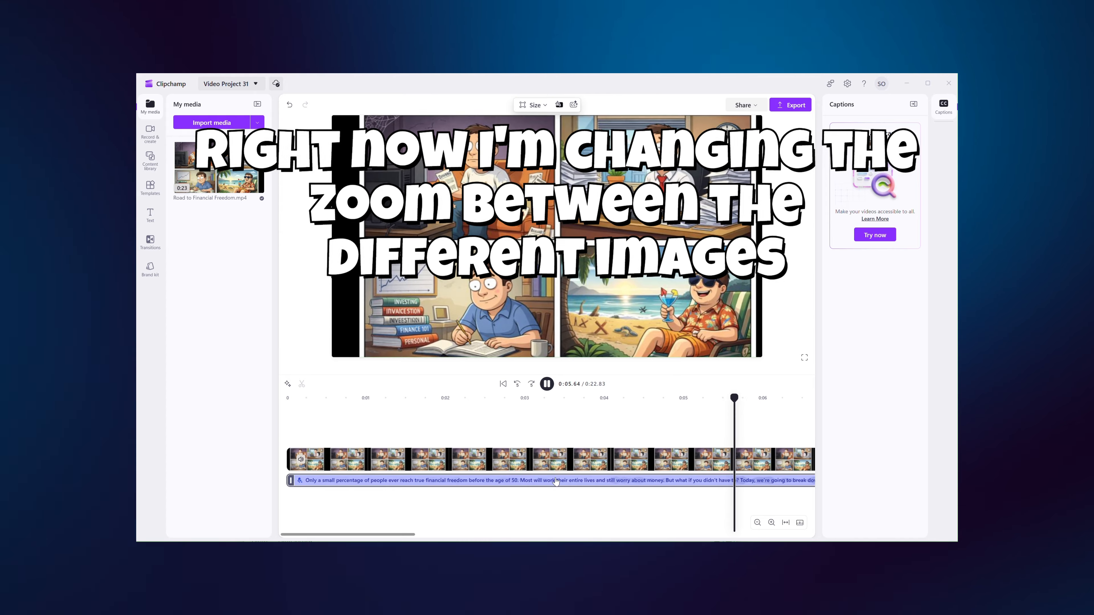
{"action": "left_click", "coordinate": [555, 481]}
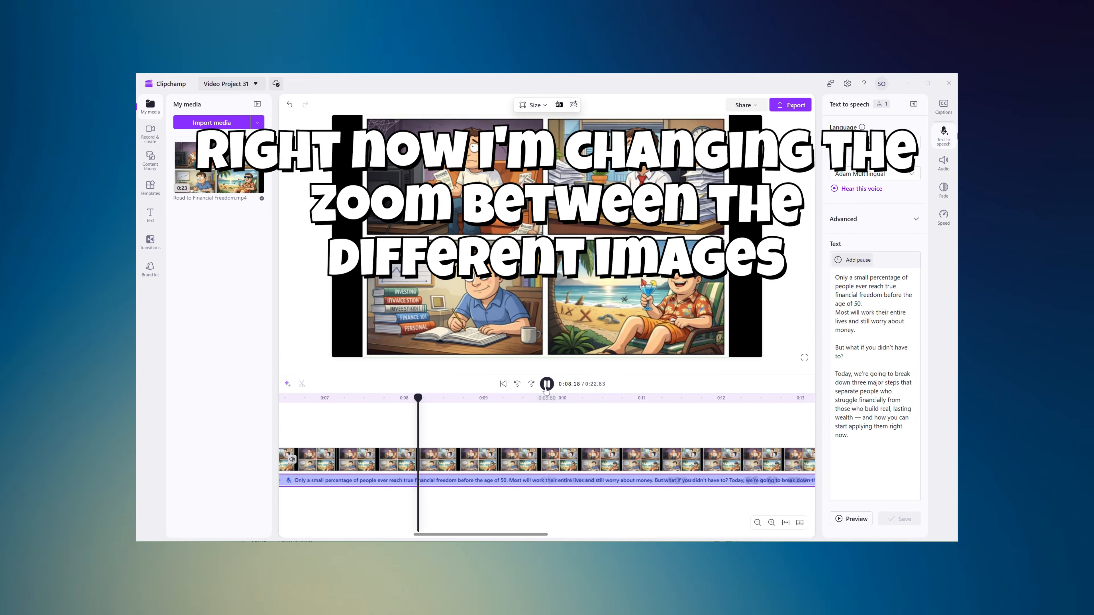
{"action": "left_click", "coordinate": [546, 384]}
{"action": "scroll", "coordinate": [301, 457], "scroll_direction": "left", "scroll_amount": 6}
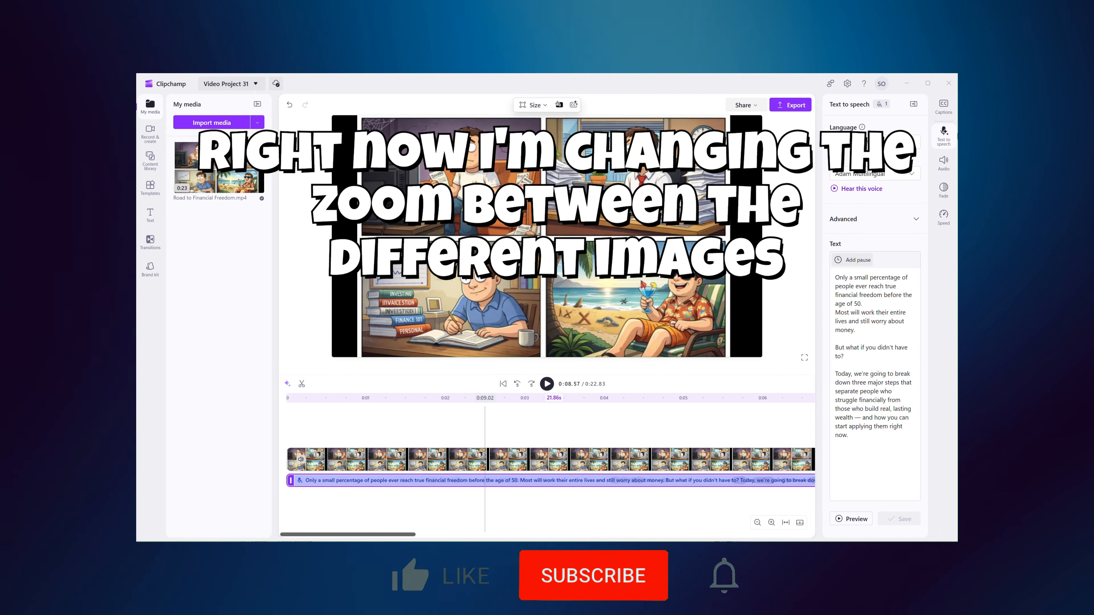
{"action": "left_click", "coordinate": [284, 434]}
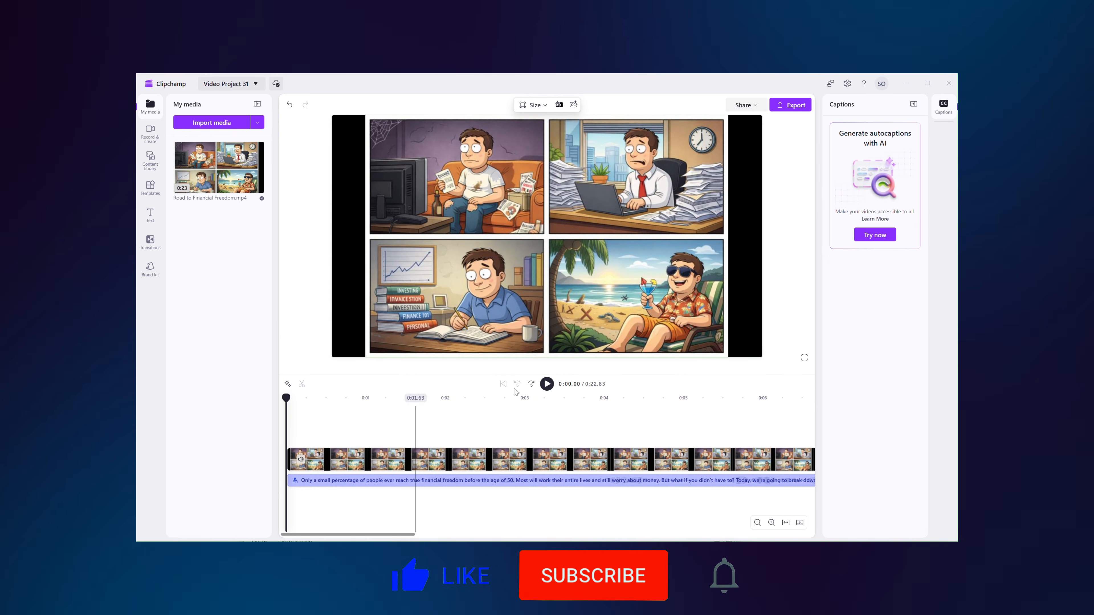
{"action": "left_click", "coordinate": [546, 384]}
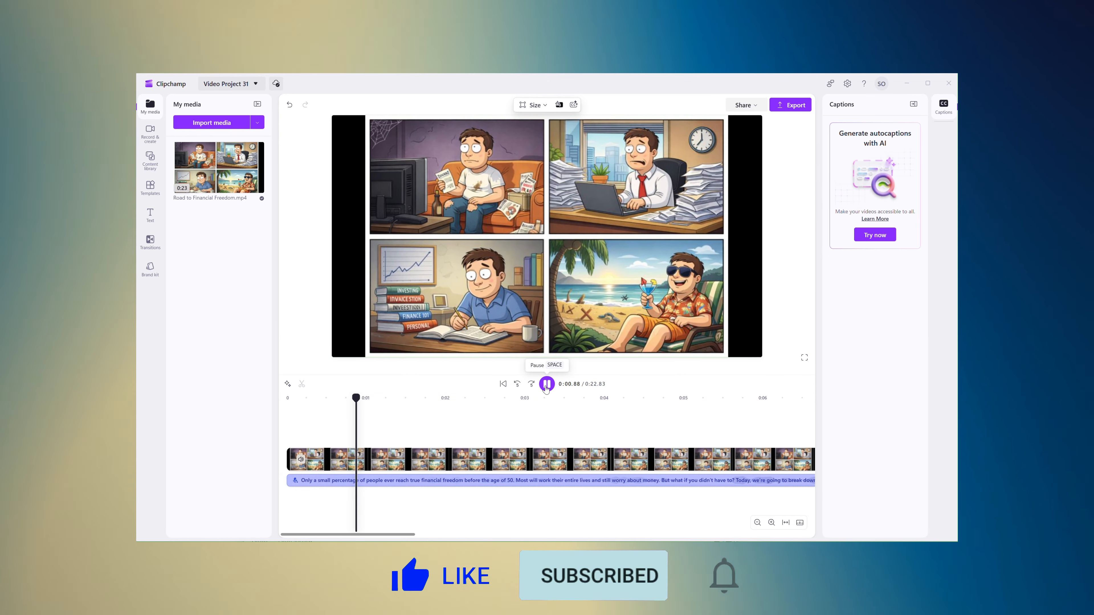
{"action": "left_click", "coordinate": [546, 384]}
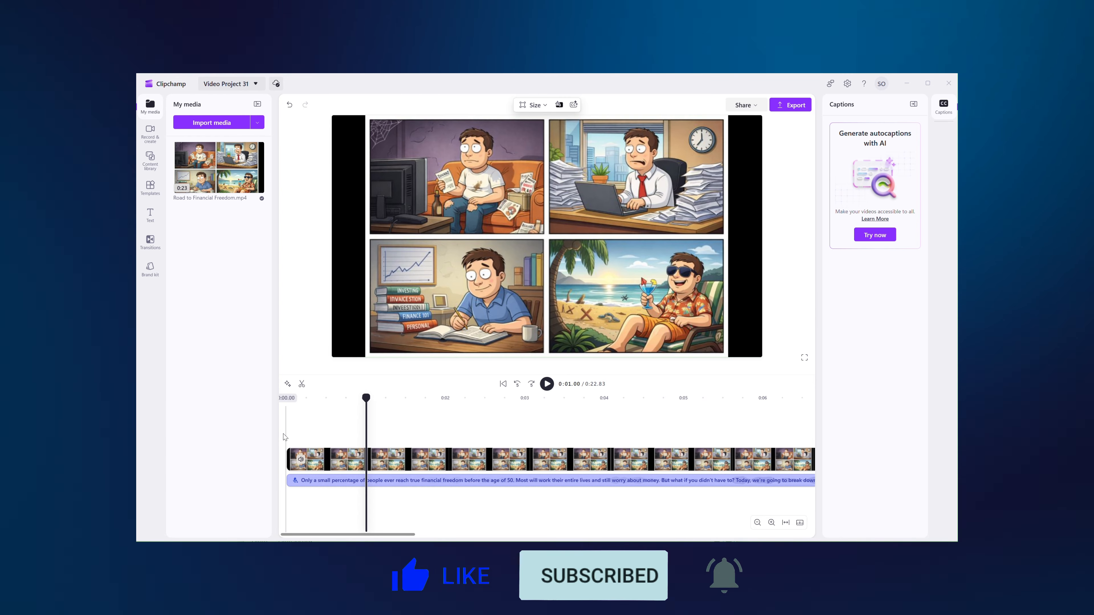
{"action": "left_click", "coordinate": [283, 434]}
{"action": "left_click", "coordinate": [301, 480]}
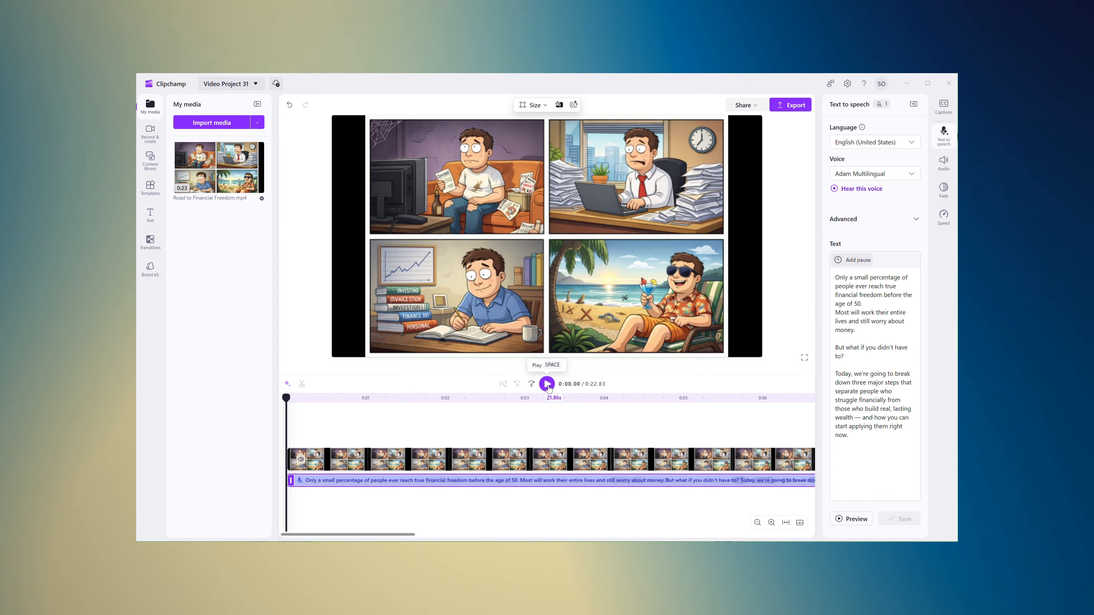
{"action": "left_click", "coordinate": [546, 384]}
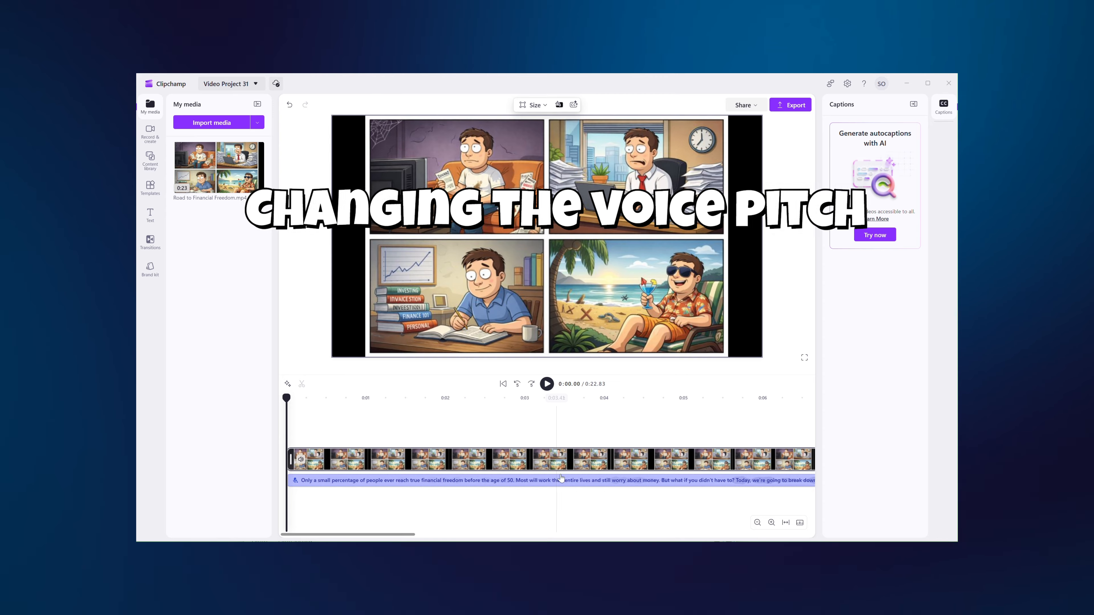
- Set the narration clip's vocal pitch to Low in the advanced settings and preview the voice
{"action": "left_click", "coordinate": [560, 481]}
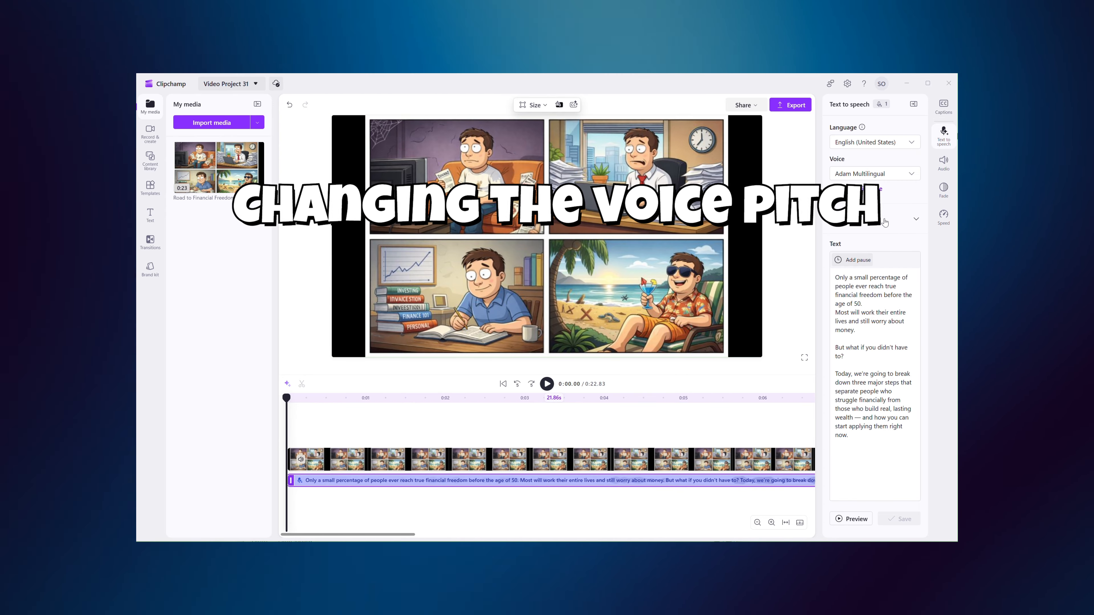
{"action": "left_click", "coordinate": [863, 254]}
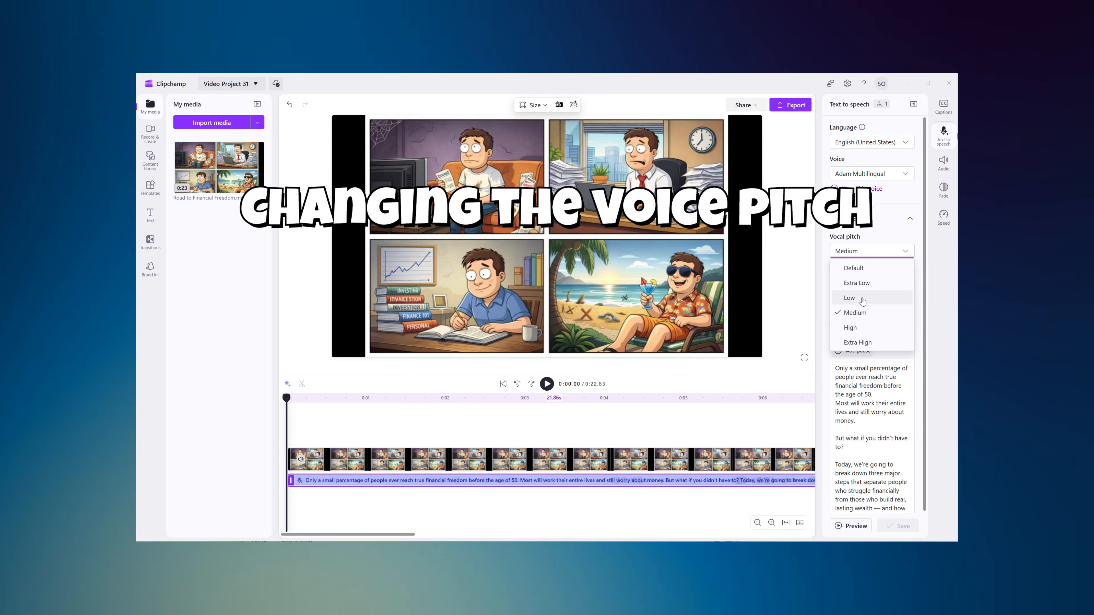
{"action": "left_click", "coordinate": [863, 301]}
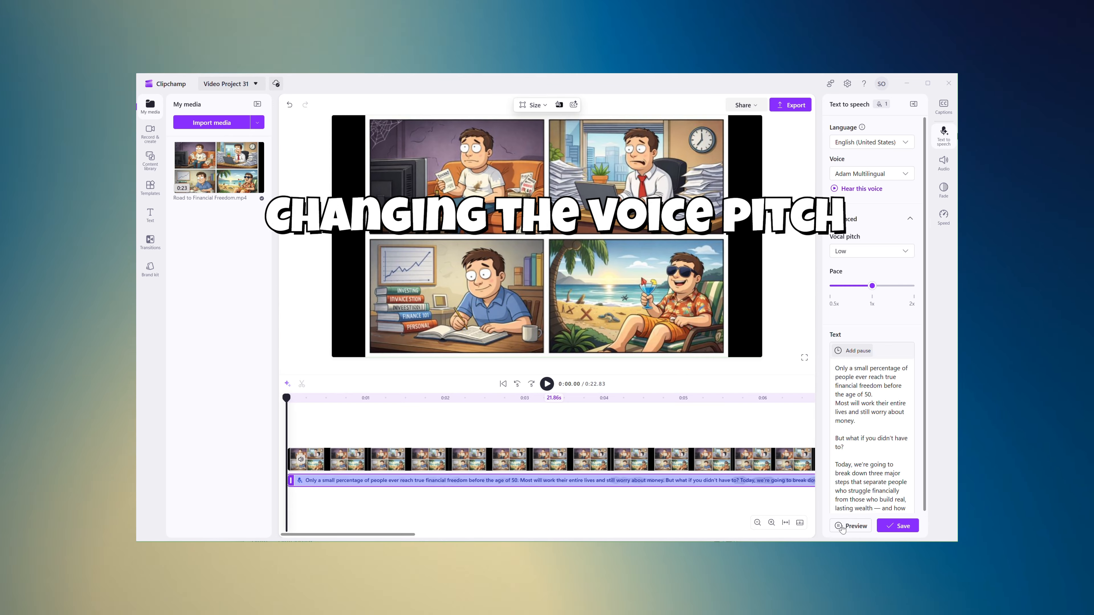
{"action": "left_click", "coordinate": [842, 527]}
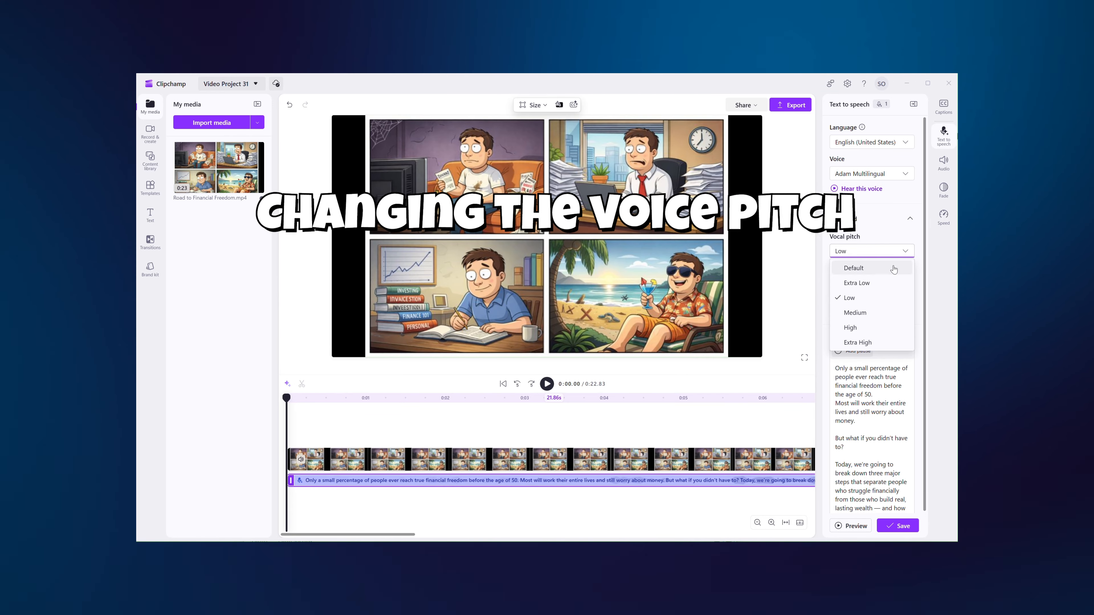
- Try the High vocal pitch for the narration, restore it to Medium and preview the voice
{"action": "left_click", "coordinate": [850, 328]}
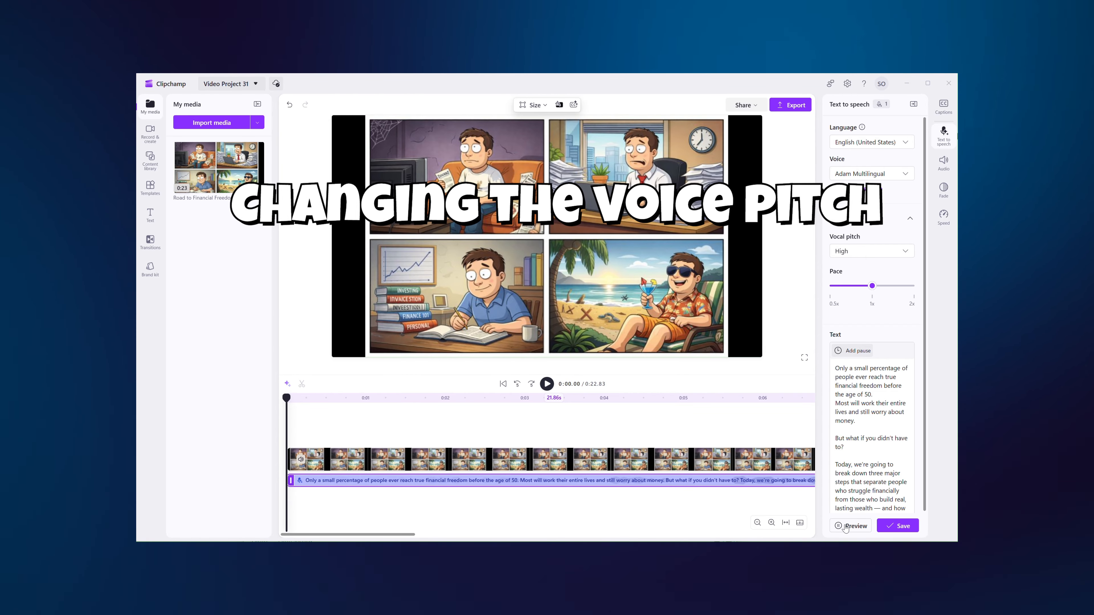
{"action": "left_click", "coordinate": [858, 251]}
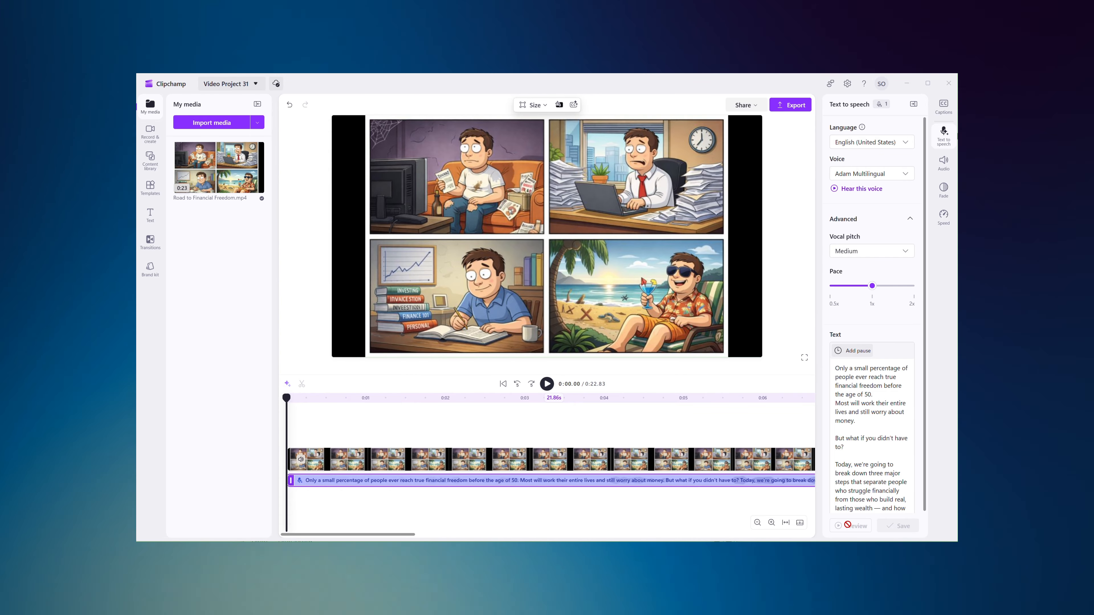
{"action": "left_click", "coordinate": [846, 522]}
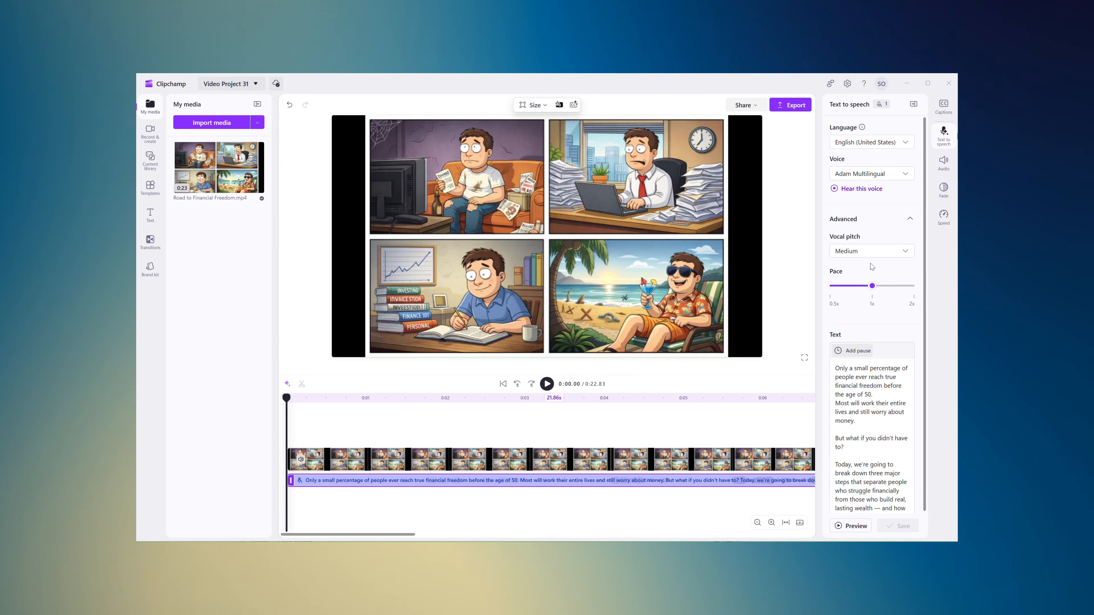
{"action": "left_click", "coordinate": [871, 251]}
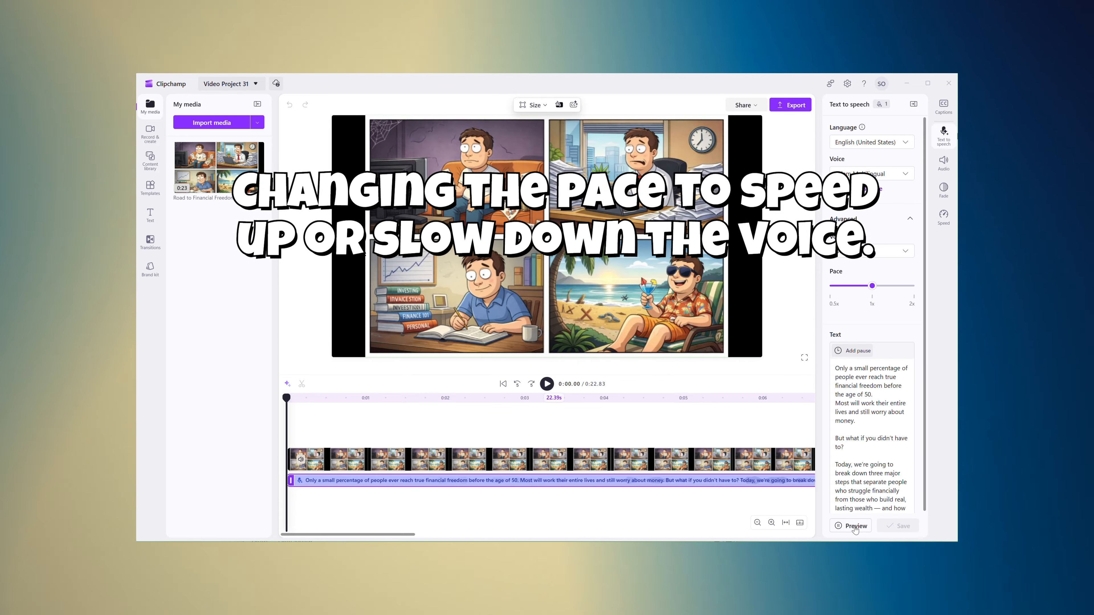
{"action": "left_click", "coordinate": [855, 526]}
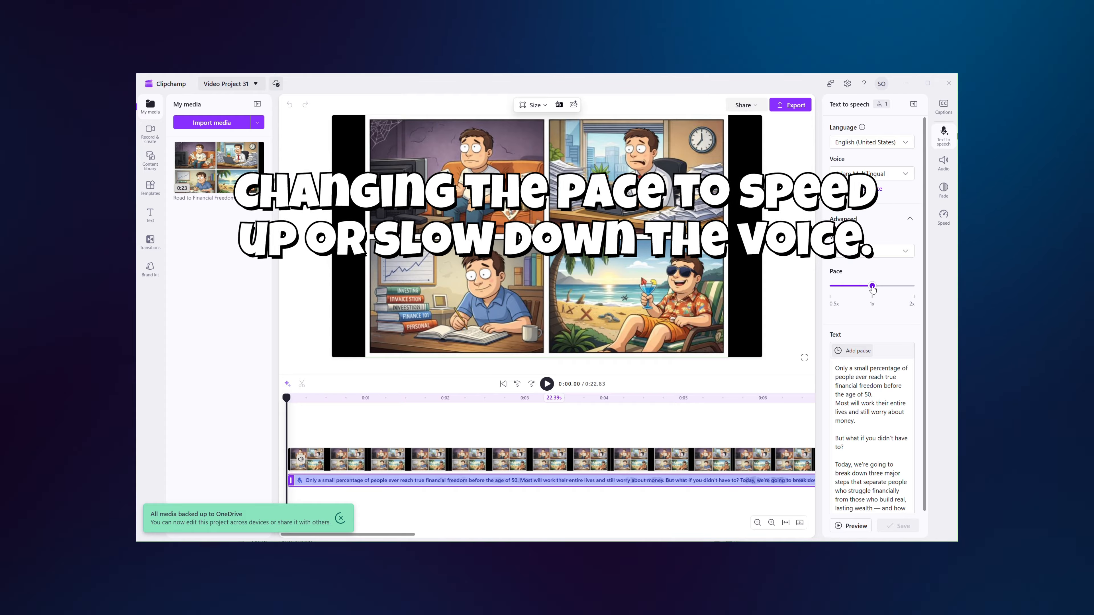
- Try a faster pace for the narration, preview the voice, and try a pace slower than 1x
{"action": "left_click_drag", "start_coordinate": [872, 286], "coordinate": [881, 286]}
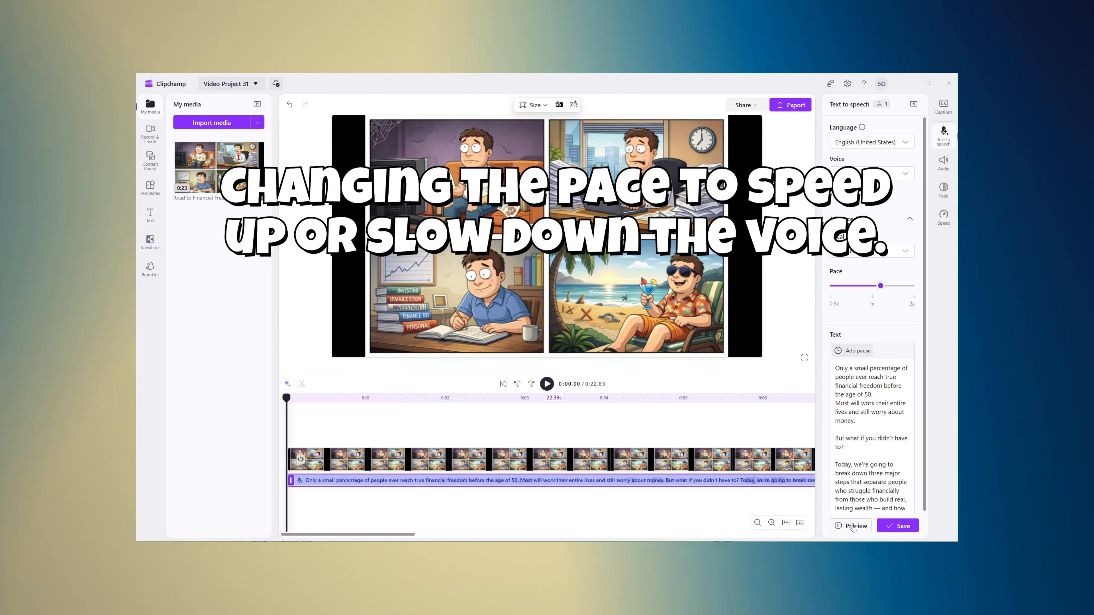
{"action": "left_click", "coordinate": [852, 526]}
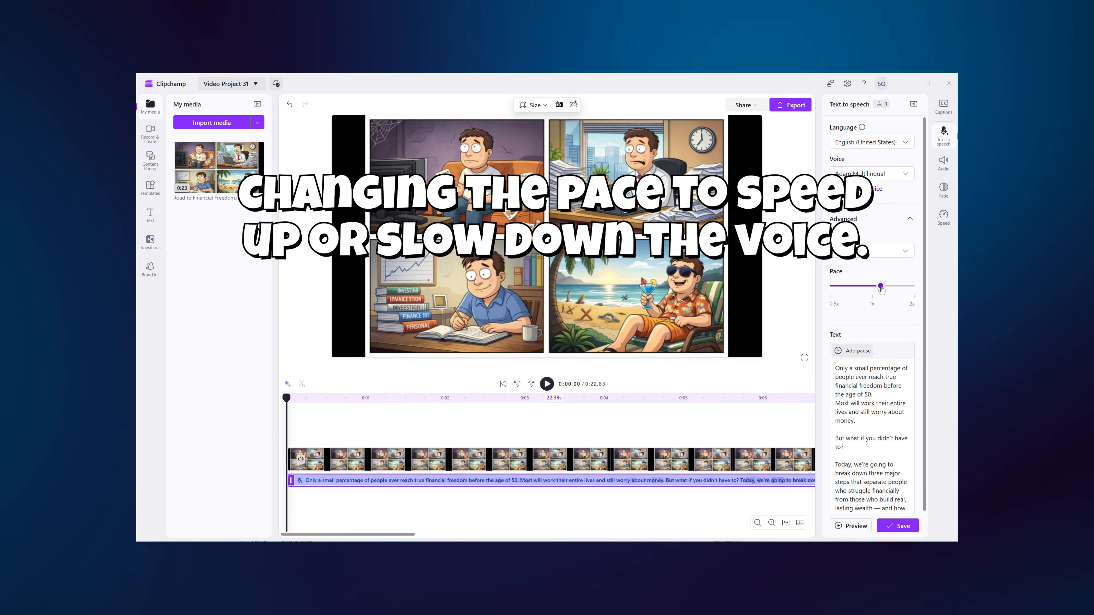
{"action": "left_click_drag", "start_coordinate": [858, 286], "coordinate": [855, 286]}
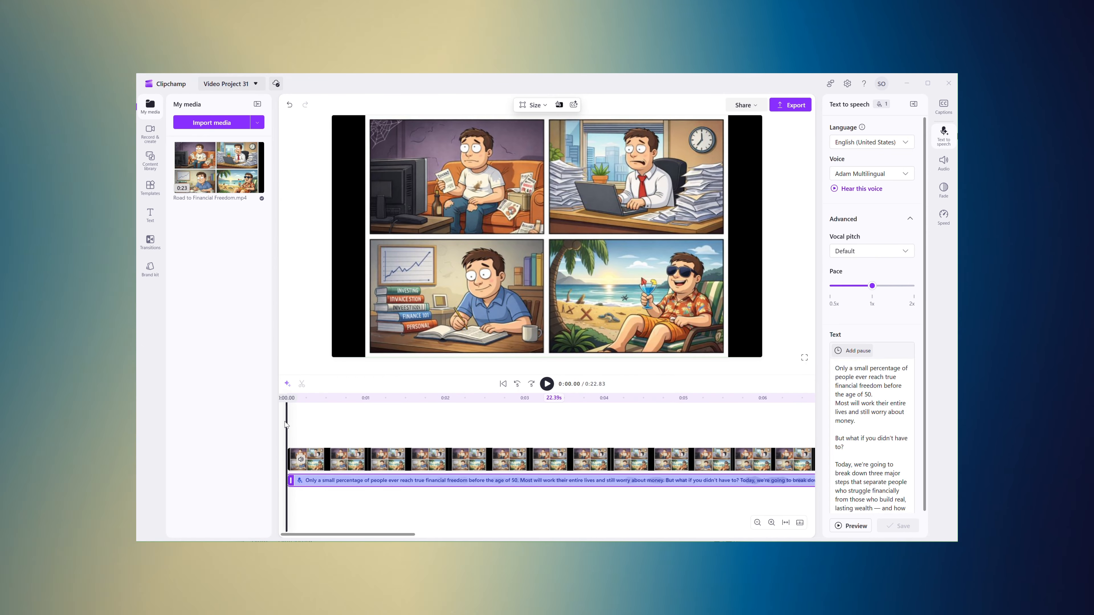
- Return the playhead to the start and play the whole Road to Financial Freedom project
{"action": "left_click", "coordinate": [286, 425]}
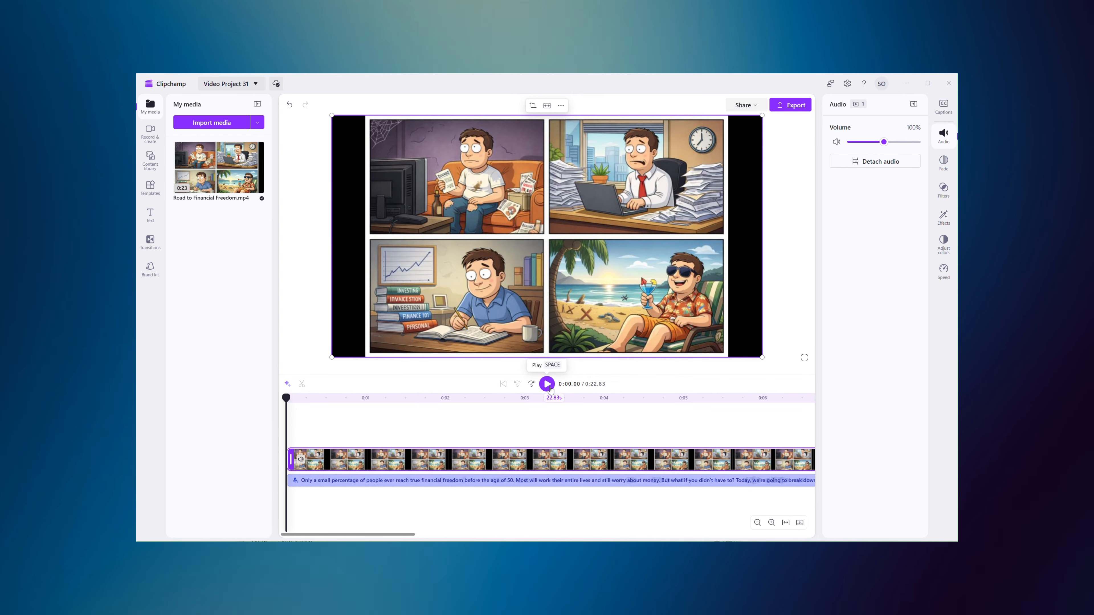
{"action": "left_click", "coordinate": [547, 384]}
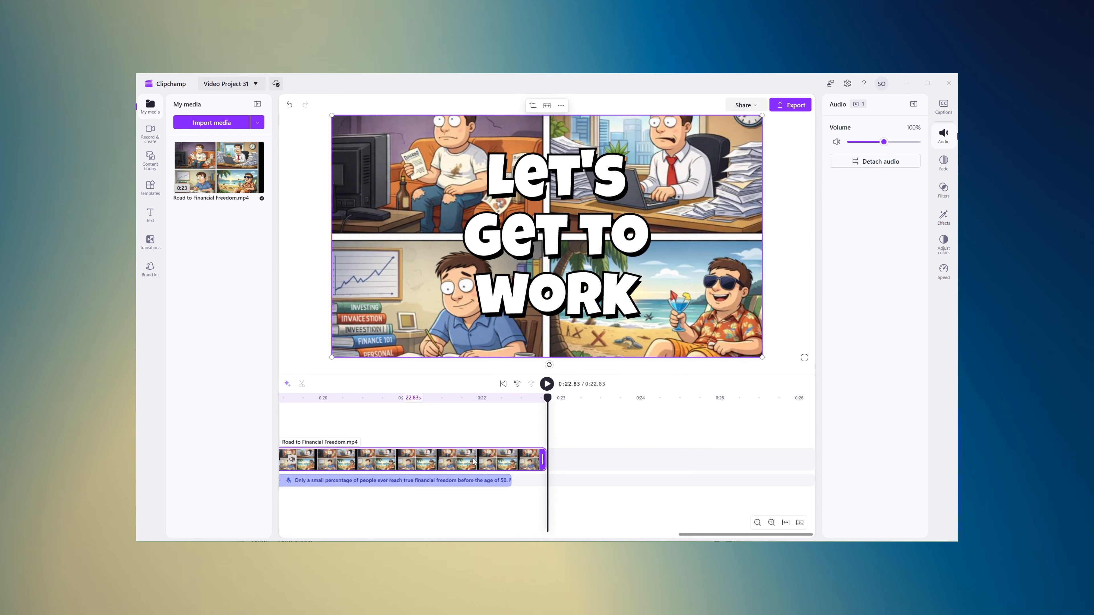
- Clear the narration and the Road to Financial Freedom clip from the timeline and import the Darkness in Light video
{"action": "left_click", "coordinate": [449, 483]}
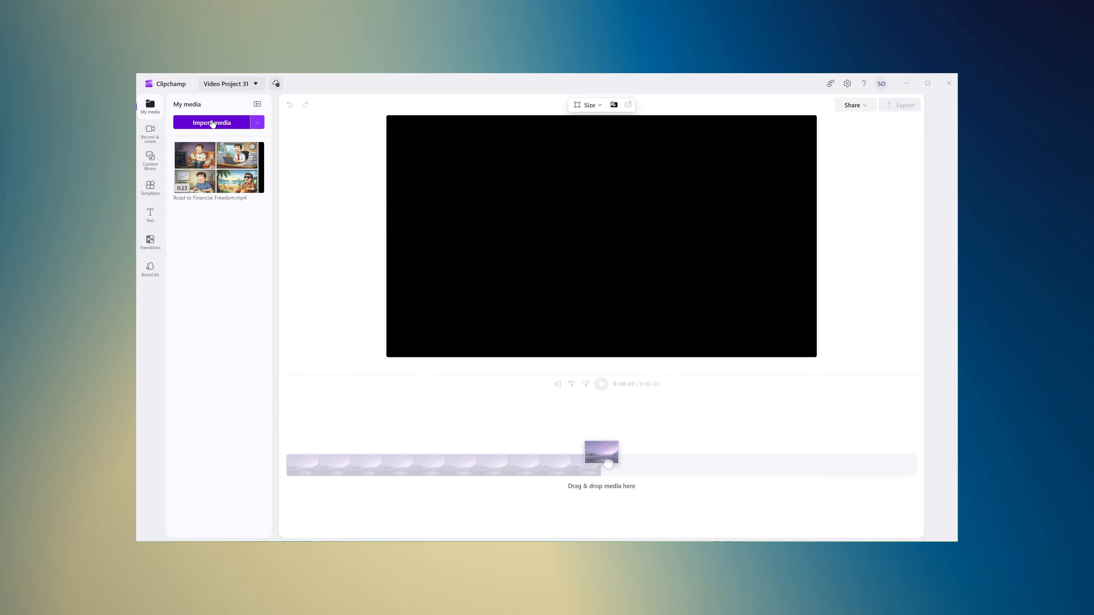
{"action": "left_click", "coordinate": [212, 124]}
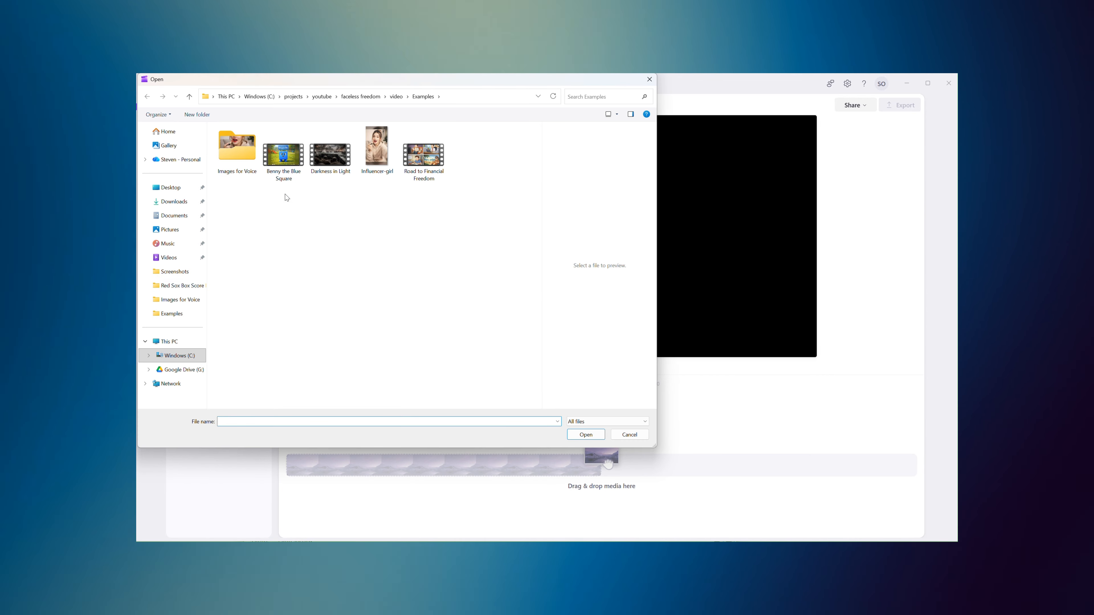
{"action": "left_click", "coordinate": [336, 163]}
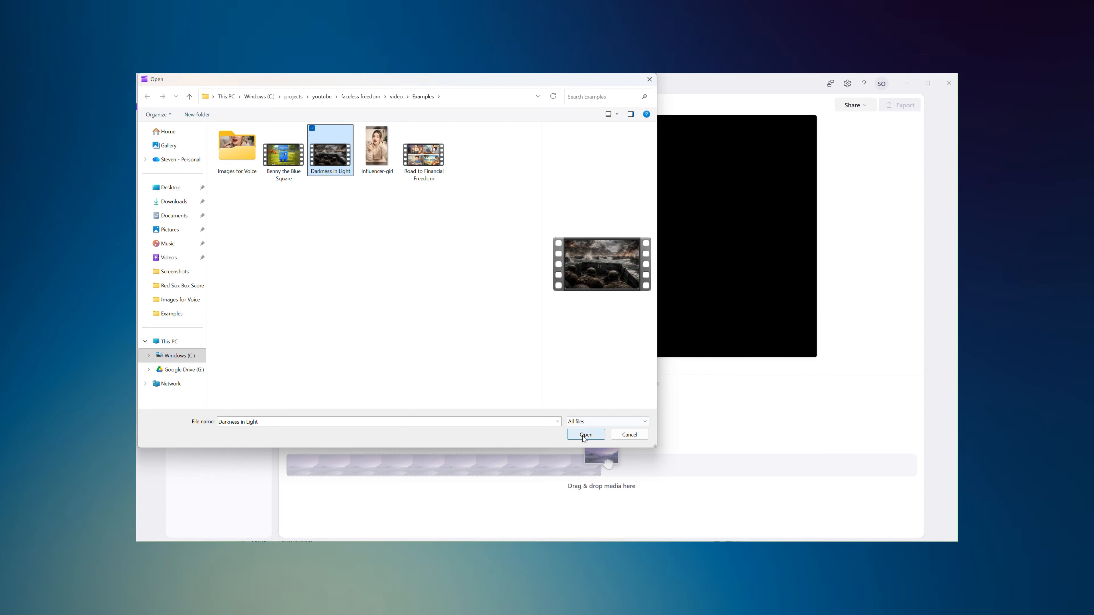
{"action": "left_click", "coordinate": [582, 436]}
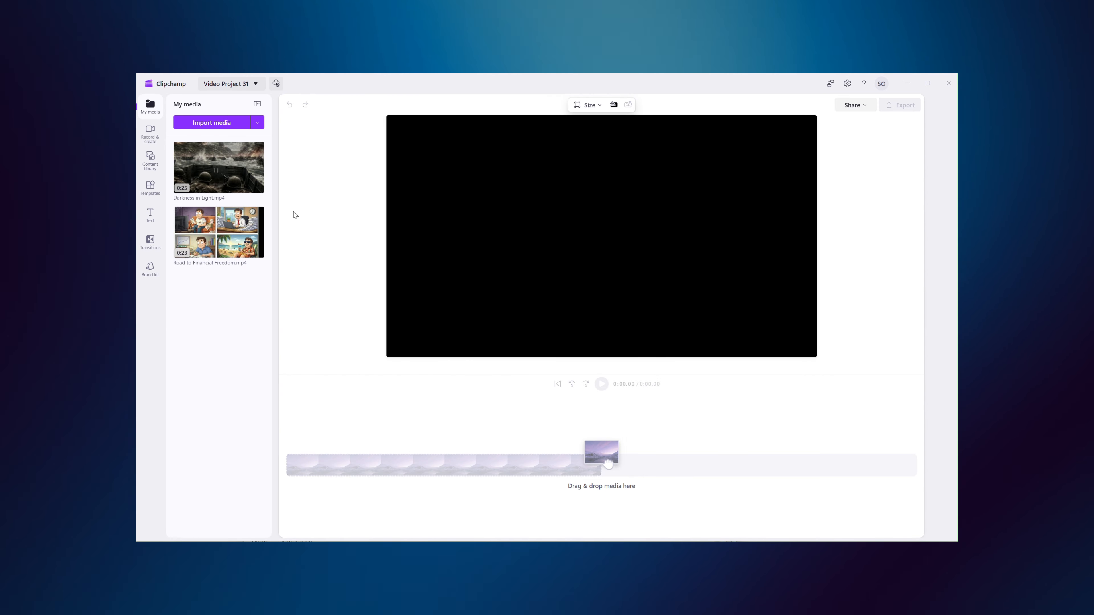
- Place the Darkness in Light clip at the start of the timeline and play its first seconds
{"action": "mouse_move", "coordinate": [217, 154]}
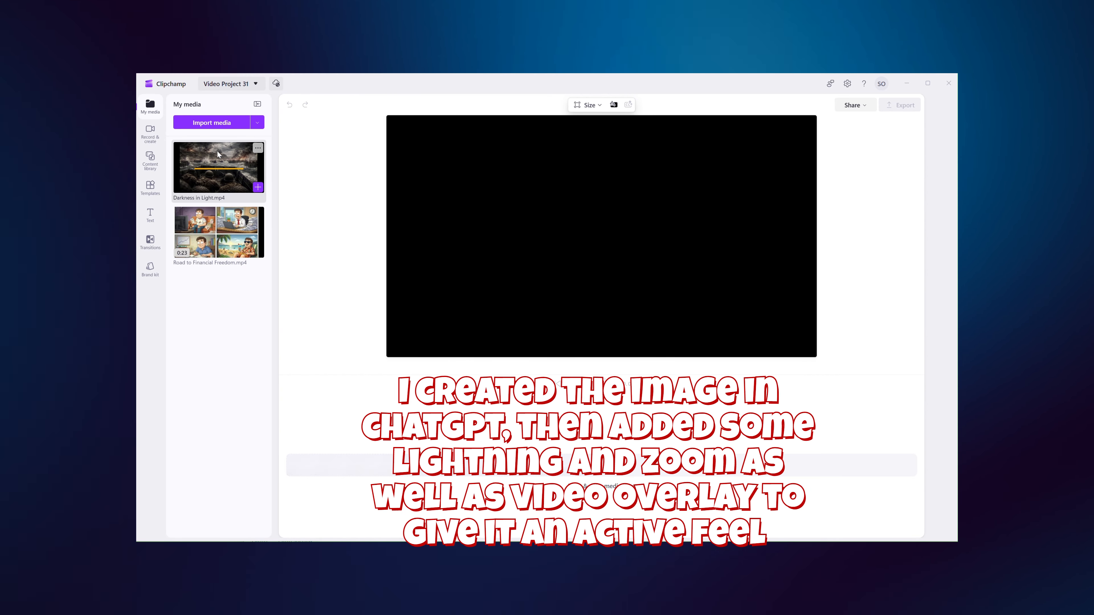
{"action": "left_click_drag", "start_coordinate": [315, 330], "coordinate": [332, 453]}
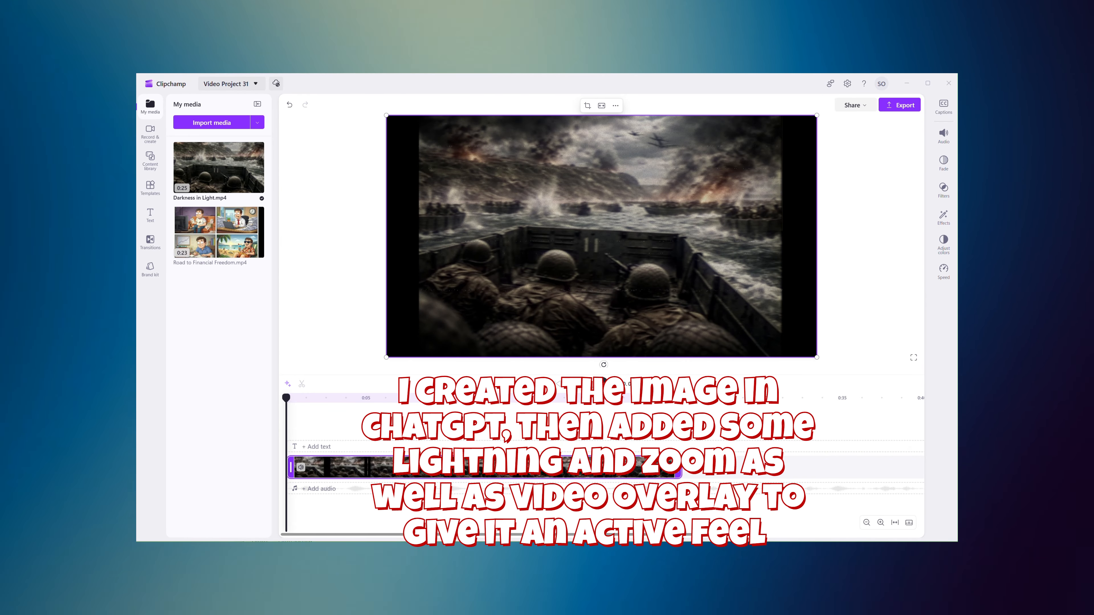
{"action": "left_click", "coordinate": [603, 382]}
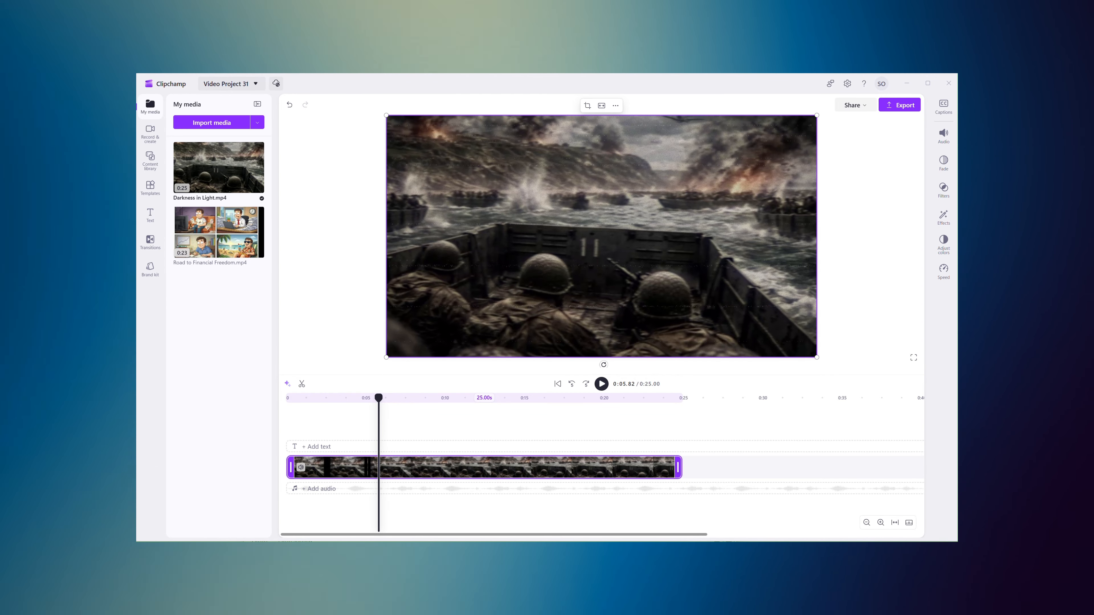
- Add a new text-to-speech clip to the project and set its language to English (United Kingdom)
{"action": "left_click", "coordinate": [150, 133]}
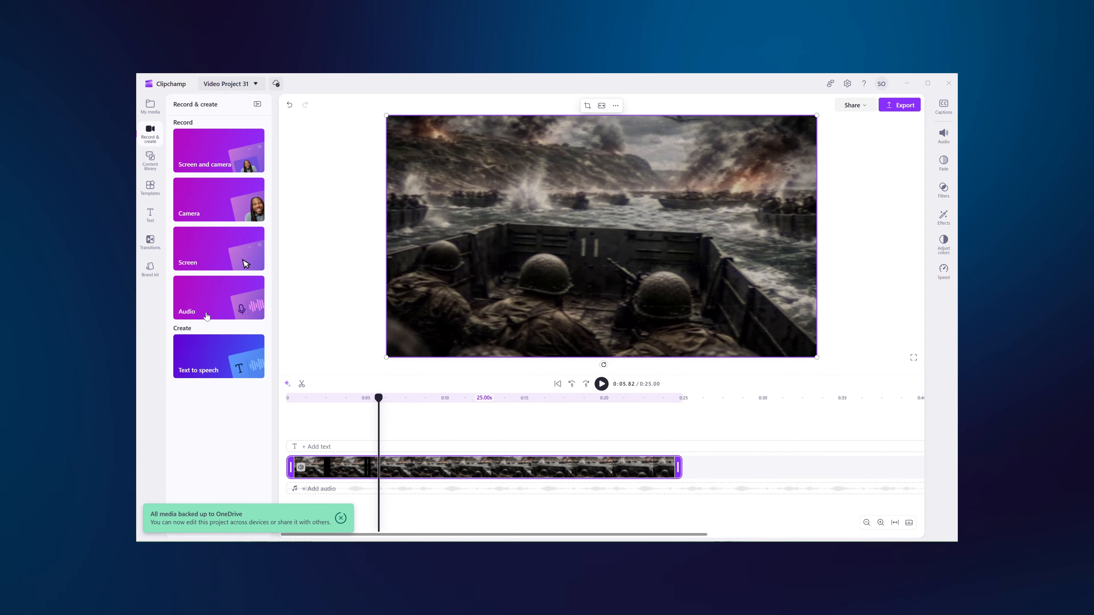
{"action": "left_click", "coordinate": [223, 360]}
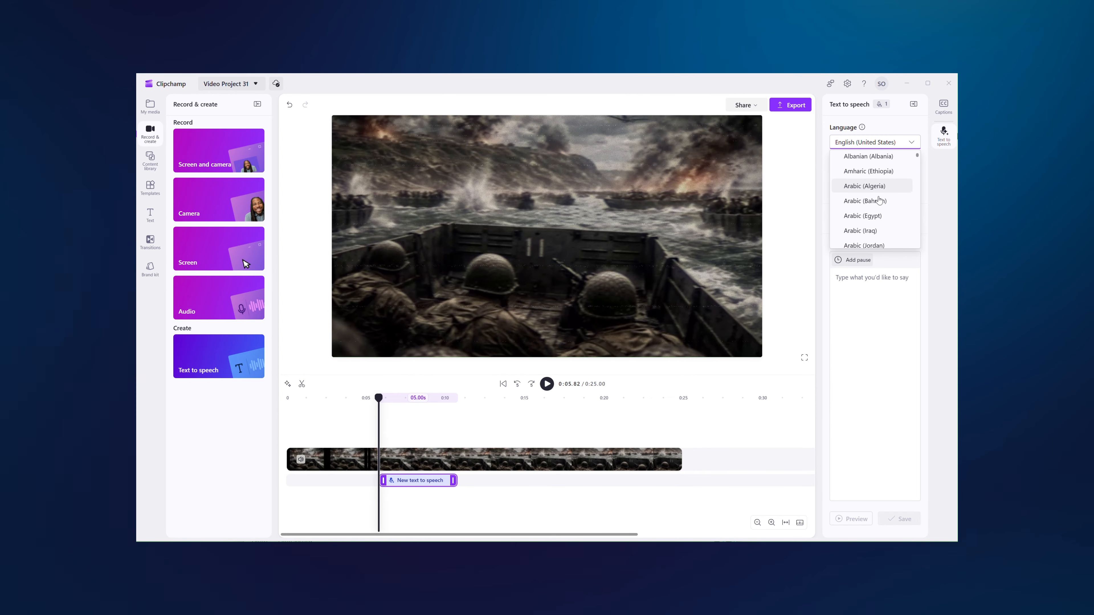
{"action": "scroll", "coordinate": [879, 200], "scroll_direction": "down", "scroll_amount": 10}
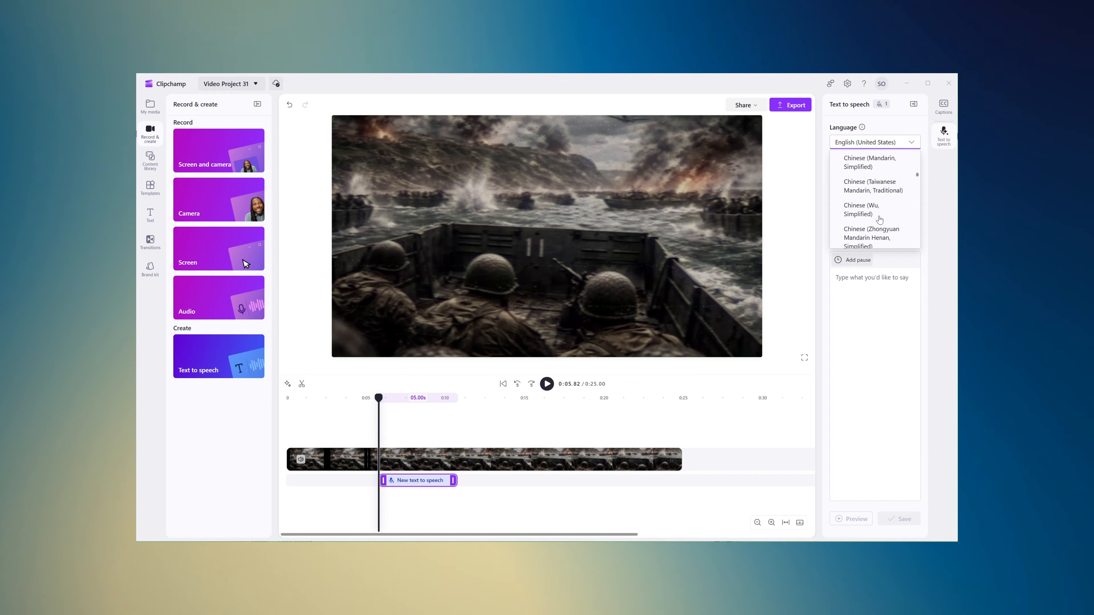
{"action": "scroll", "coordinate": [880, 219], "scroll_direction": "down", "scroll_amount": 6}
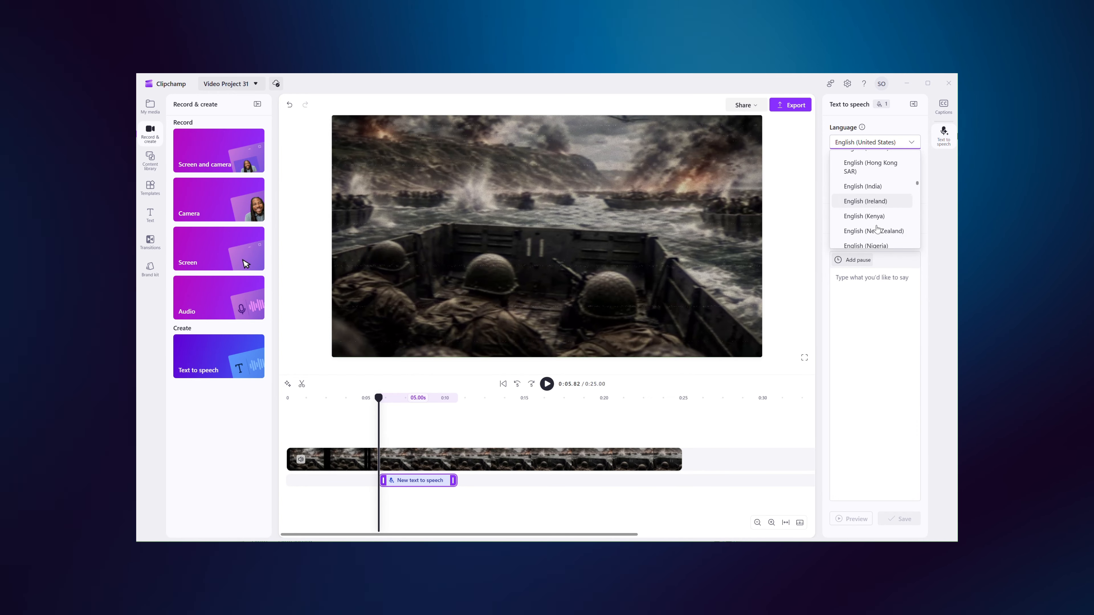
{"action": "scroll", "coordinate": [877, 229], "scroll_direction": "down", "scroll_amount": 5}
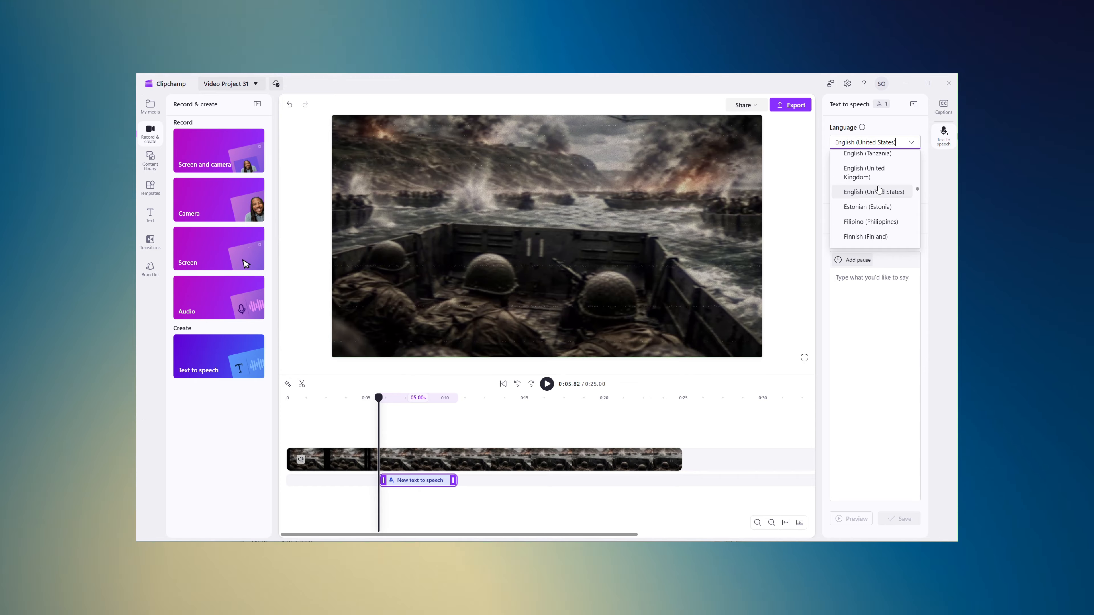
{"action": "left_click", "coordinate": [874, 173]}
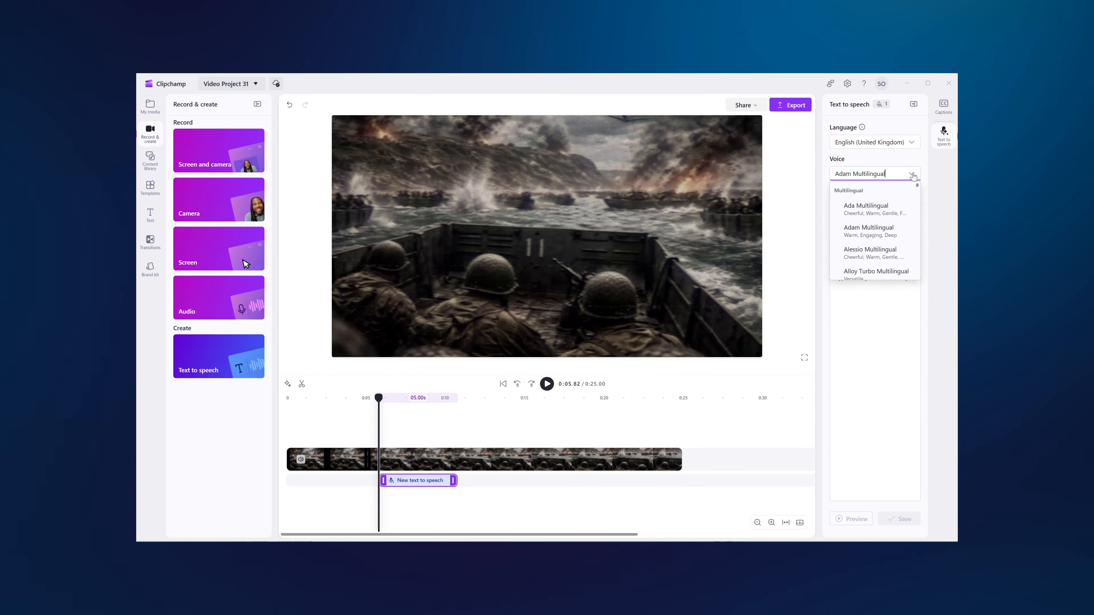
- Give the narration the Brandon Multilingual voice, save it with the script about the 1944 Normandy landings, and listen to the voice sample
{"action": "scroll", "coordinate": [866, 225], "scroll_direction": "down", "scroll_amount": 3}
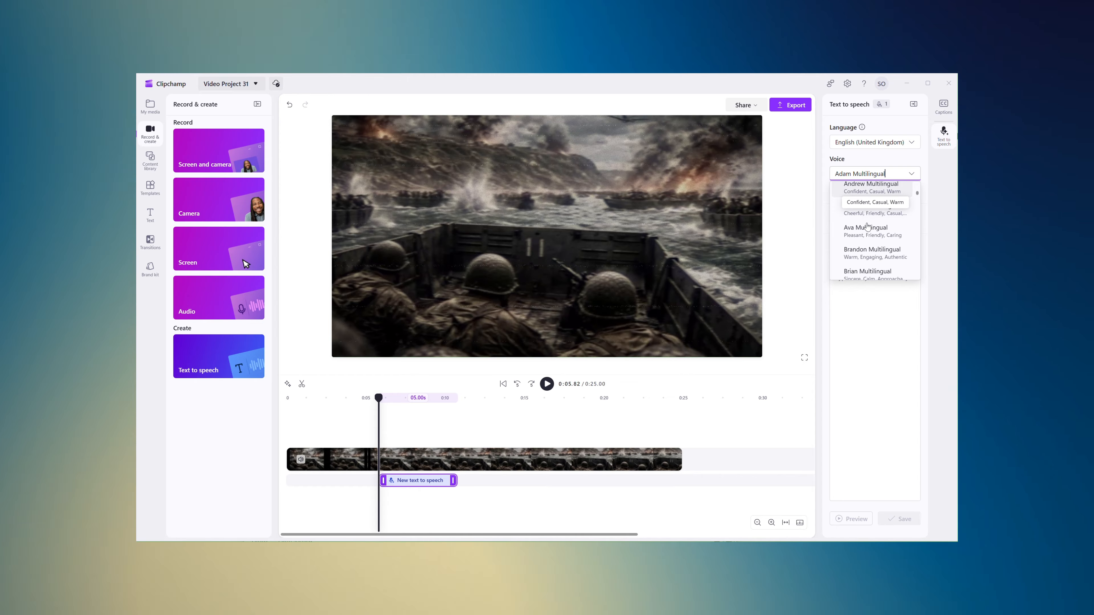
{"action": "scroll", "coordinate": [867, 229], "scroll_direction": "down", "scroll_amount": 2}
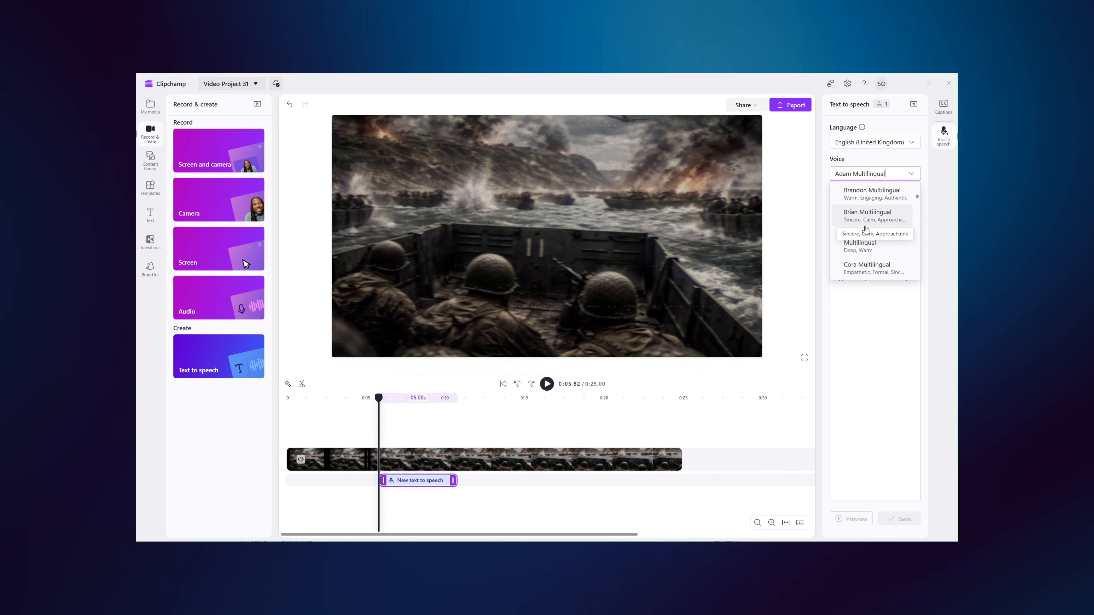
{"action": "scroll", "coordinate": [866, 233], "scroll_direction": "up", "scroll_amount": 2}
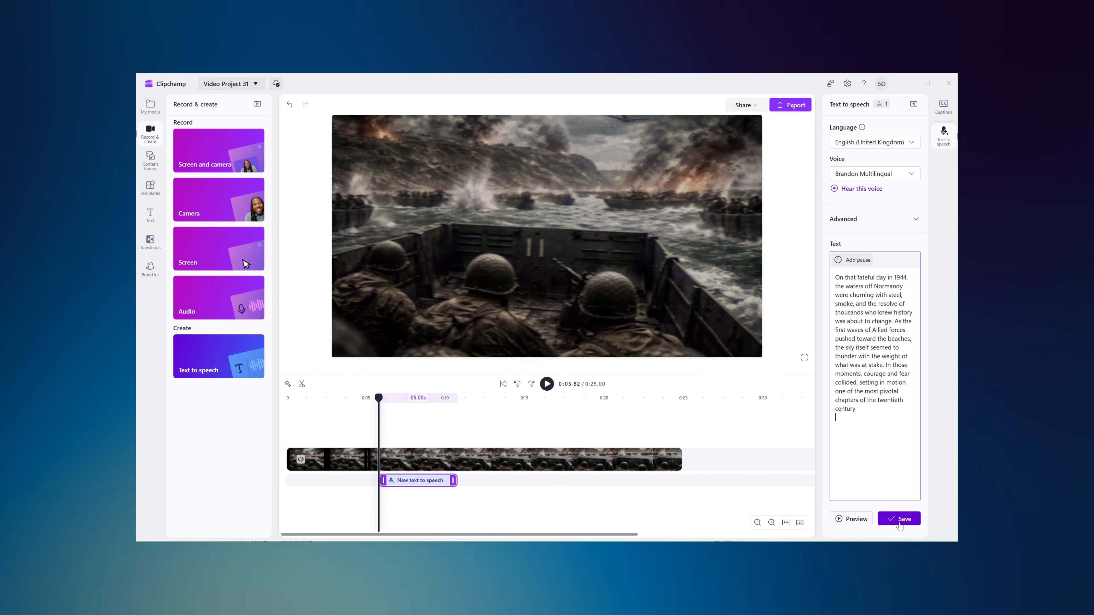
{"action": "left_click", "coordinate": [899, 519]}
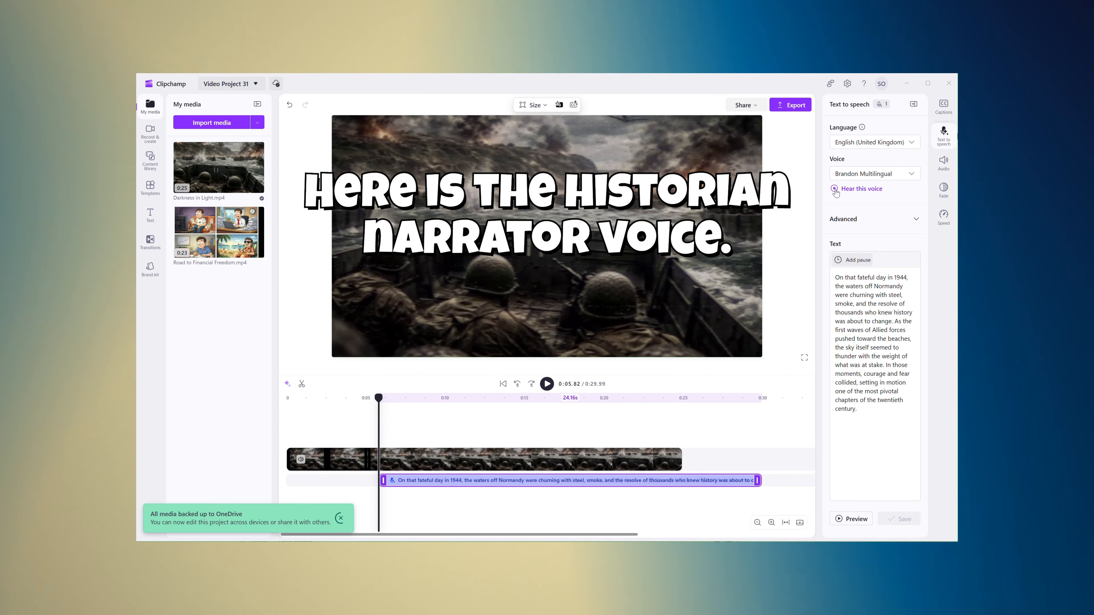
{"action": "left_click", "coordinate": [836, 190]}
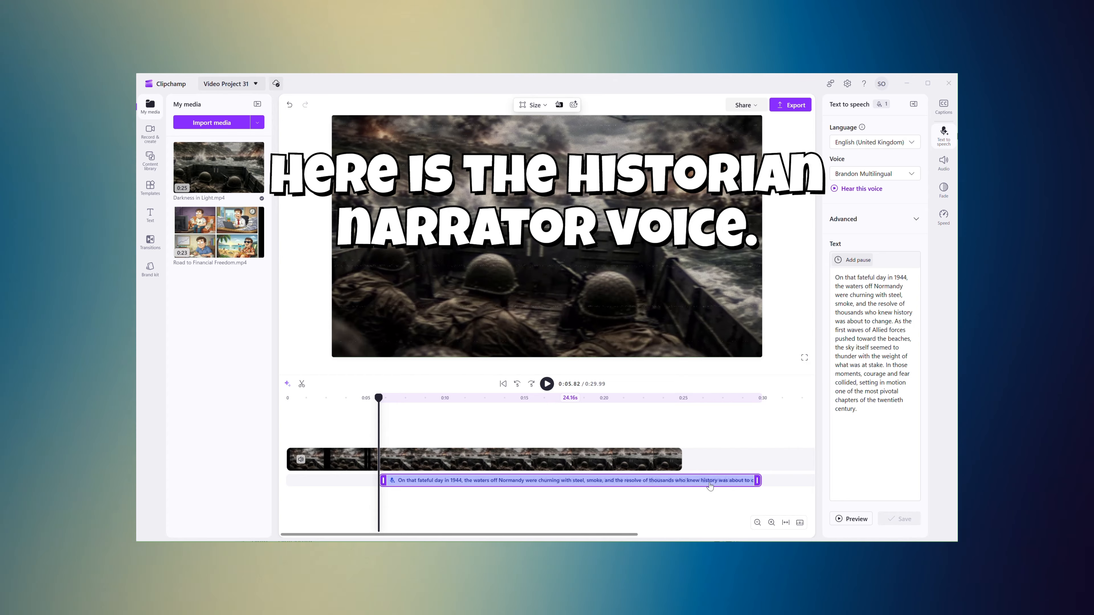
- Move the narration clip to the beginning of the timeline and return the playhead to the start
{"action": "left_click_drag", "start_coordinate": [709, 482], "coordinate": [623, 486]}
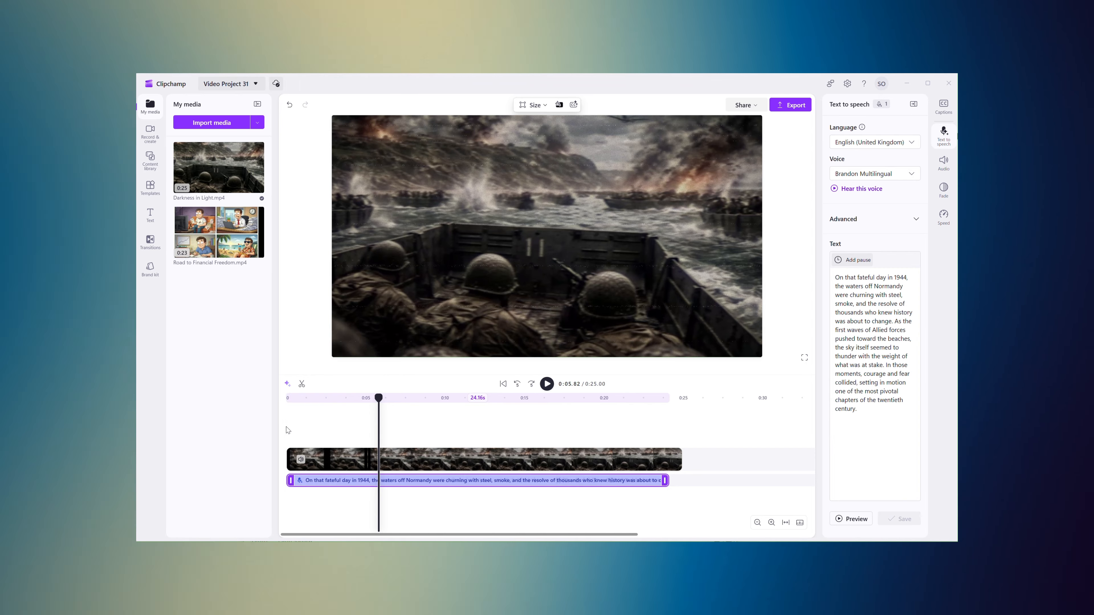
{"action": "left_click", "coordinate": [287, 429]}
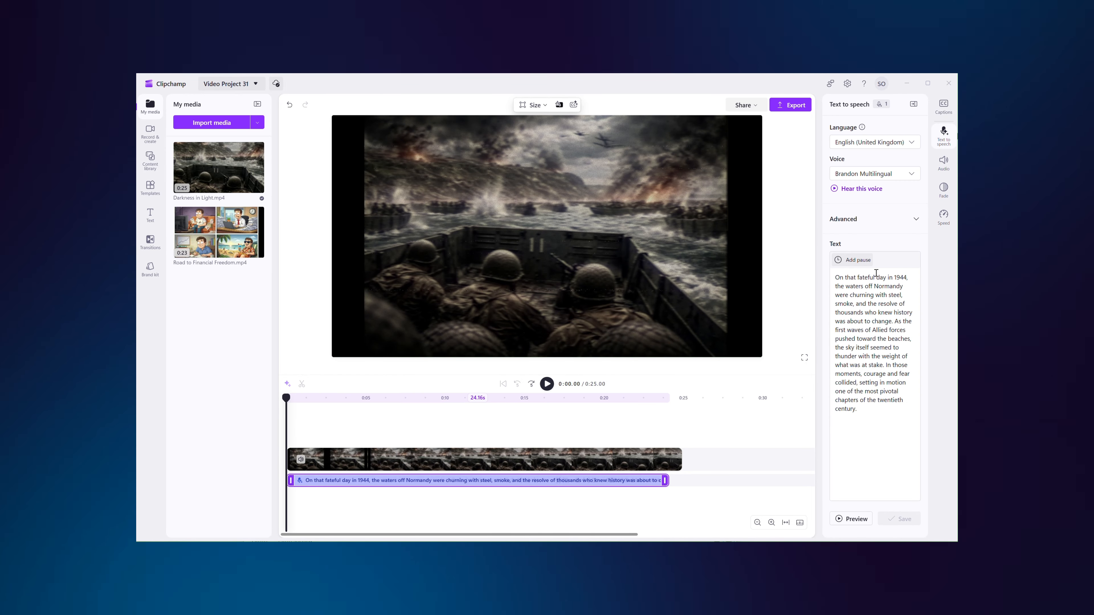
- Set the narration's pace slightly below 1x, save it and play the project to check it against the video
{"action": "left_click", "coordinate": [901, 219]}
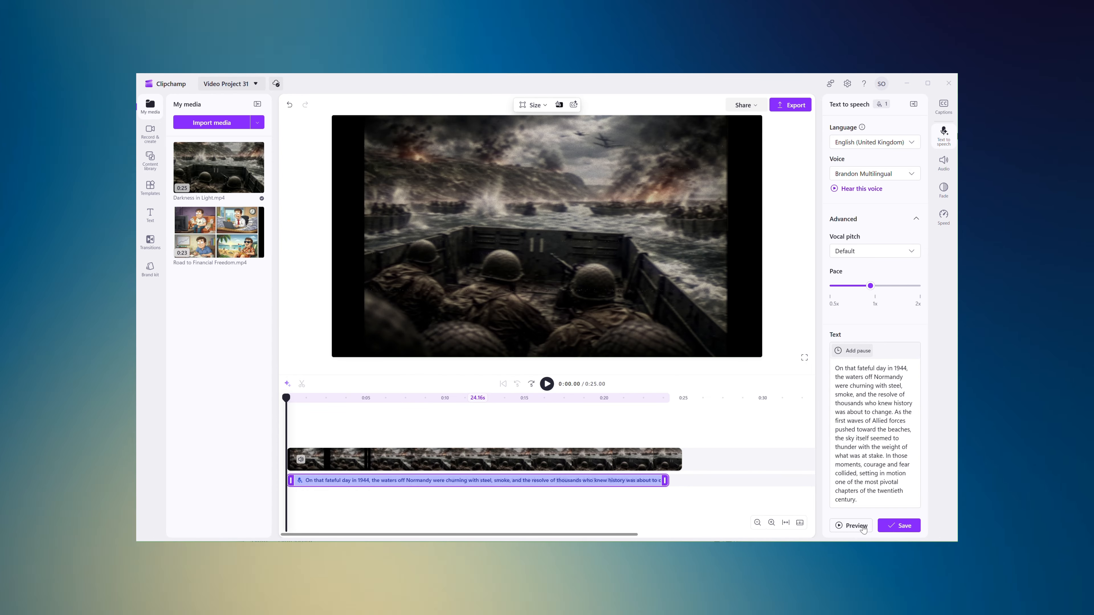
{"action": "left_click", "coordinate": [901, 526]}
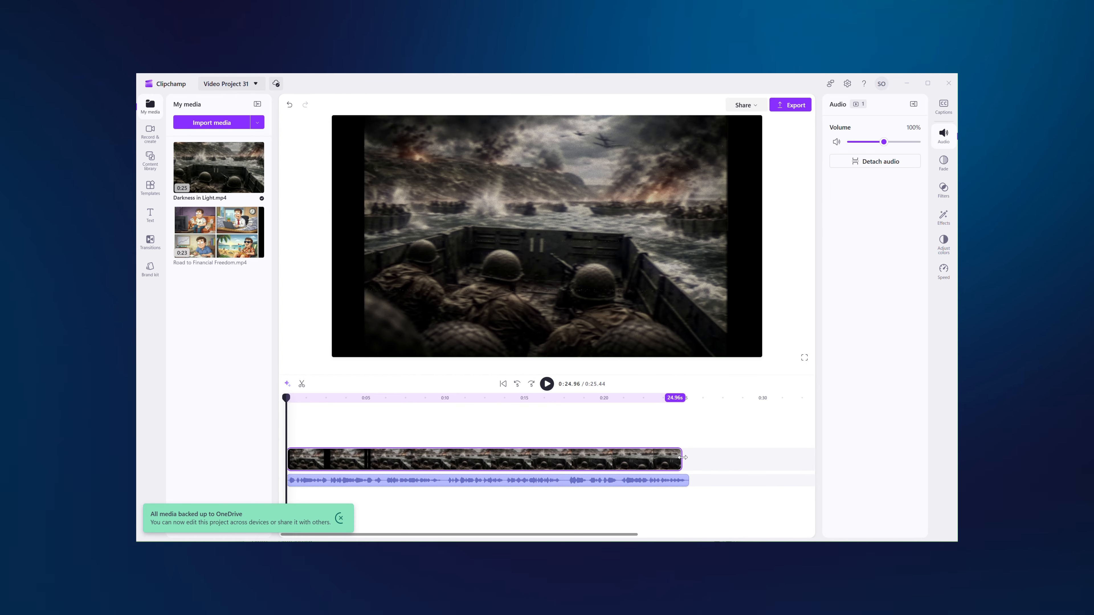
{"action": "left_click", "coordinate": [666, 482]}
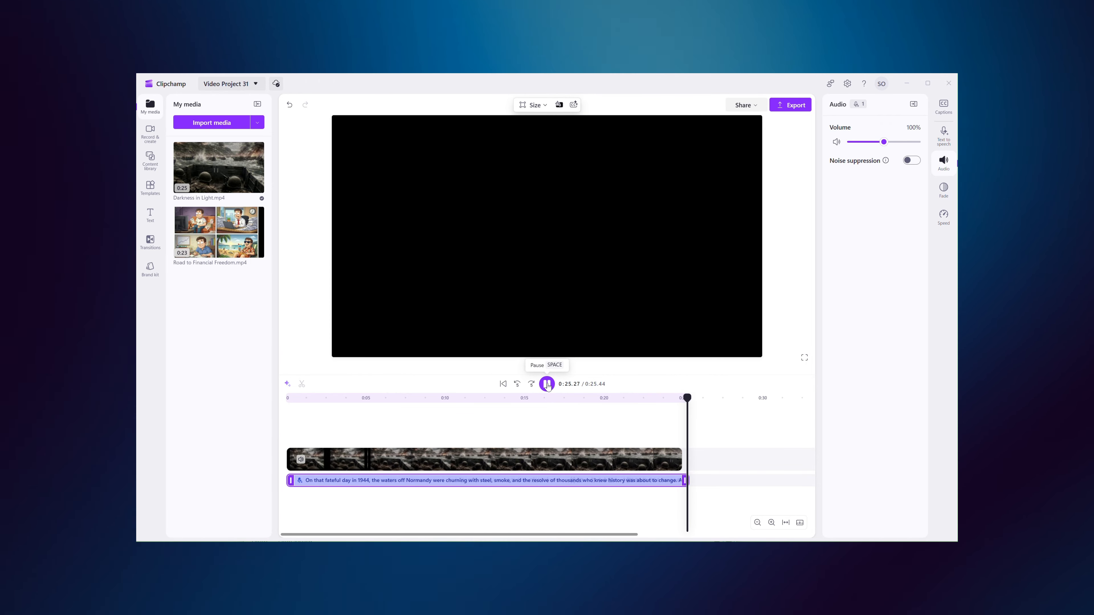
{"action": "left_click", "coordinate": [547, 384]}
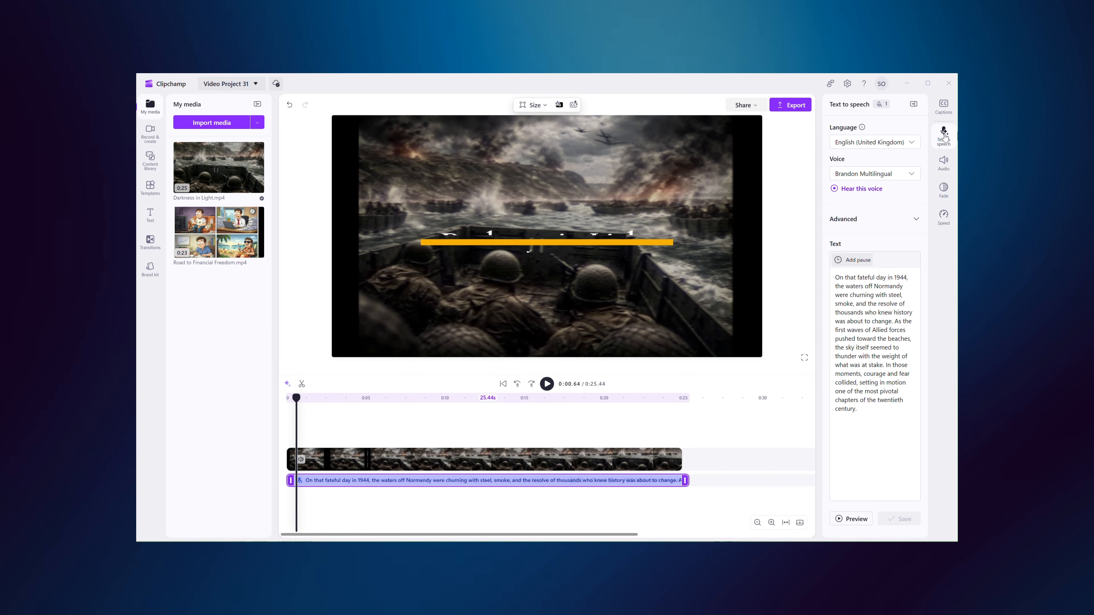
- Set the narration's vocal pitch to Low, preview the voice, and set its pace to 1x
{"action": "left_click", "coordinate": [897, 219]}
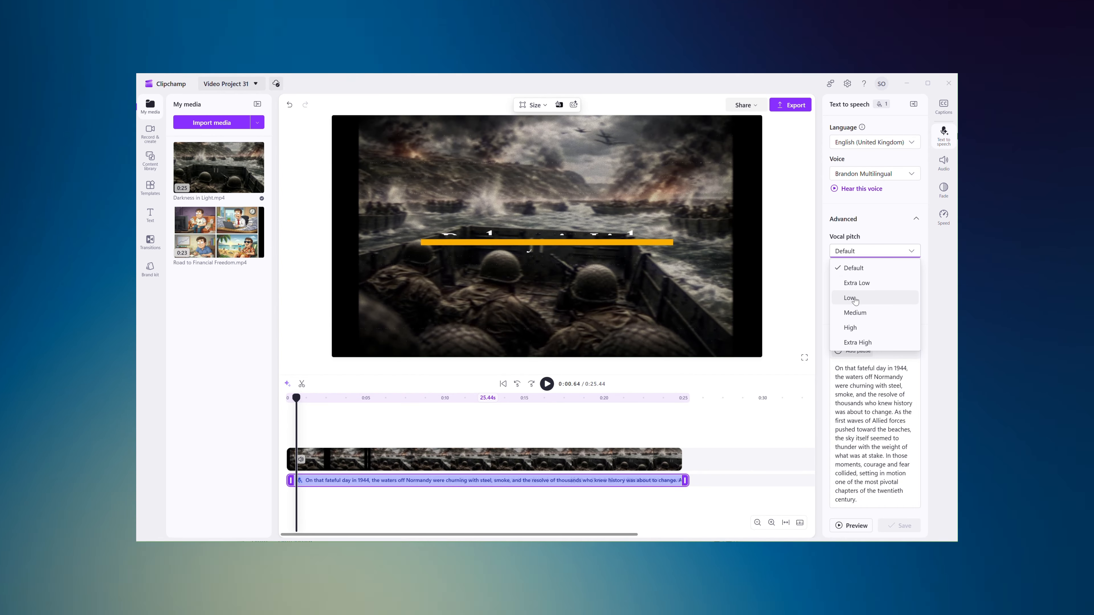
{"action": "left_click", "coordinate": [856, 299]}
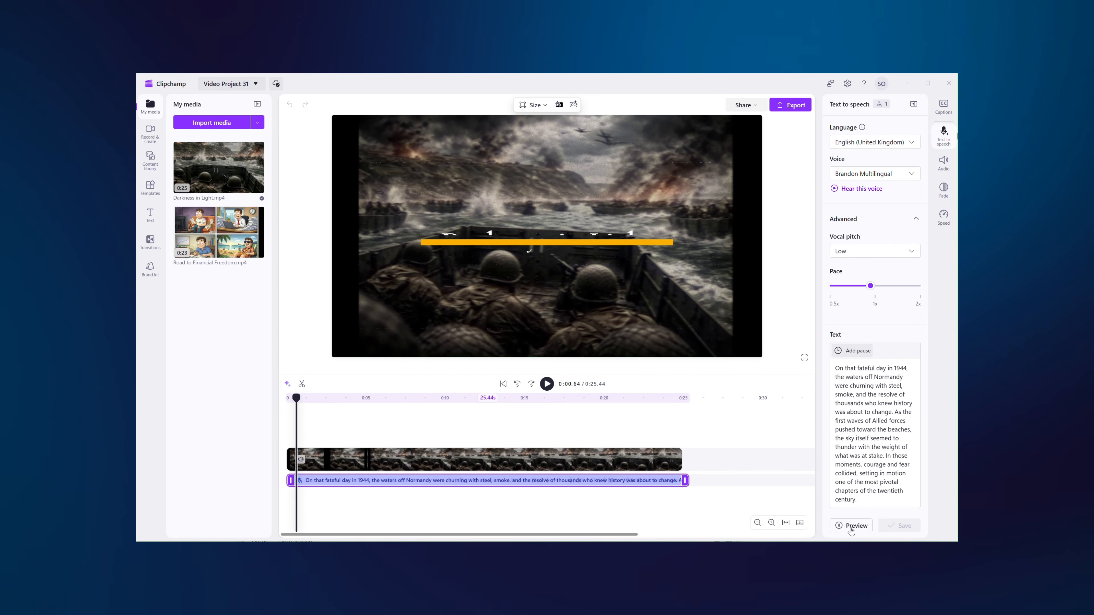
{"action": "left_click", "coordinate": [850, 526]}
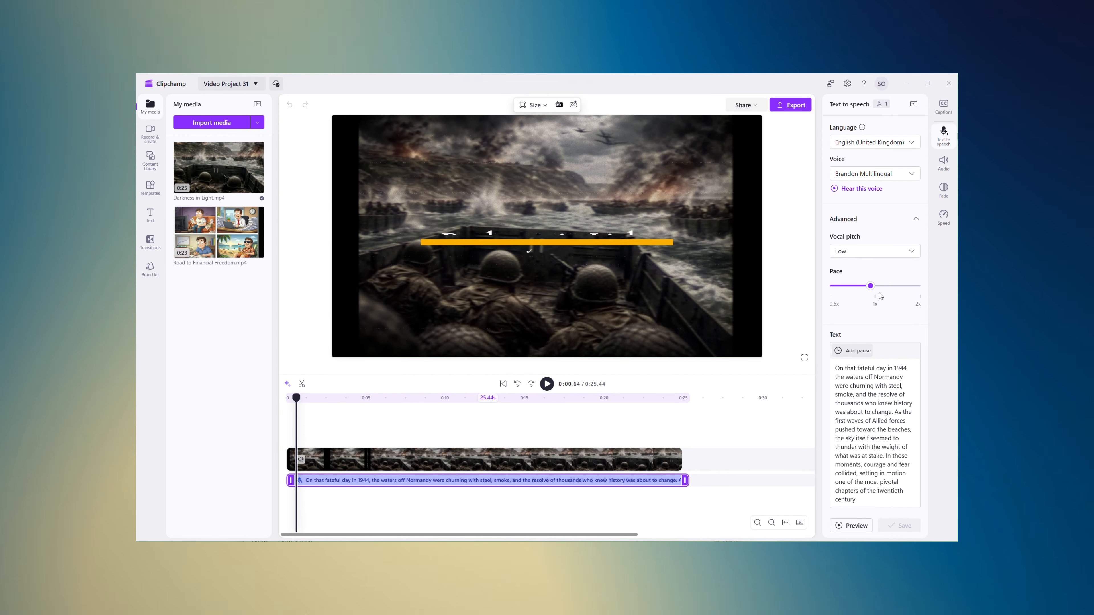
{"action": "left_click", "coordinate": [875, 286]}
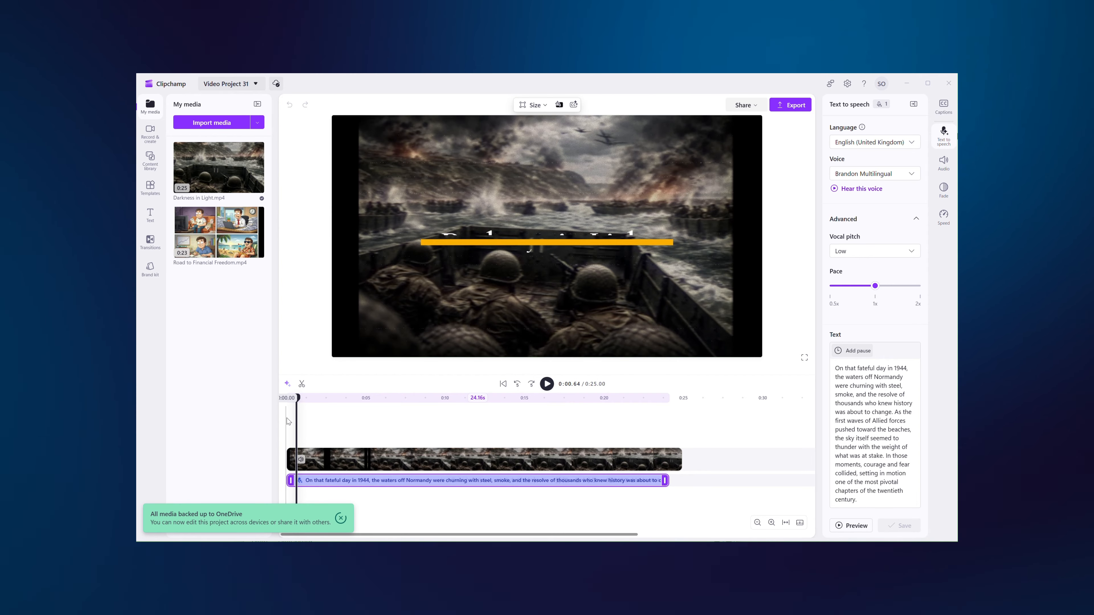
- Return the playhead to the start and shift the narration clip so it begins slightly after the video clip
{"action": "left_click", "coordinate": [288, 421]}
{"action": "left_click", "coordinate": [358, 481]}
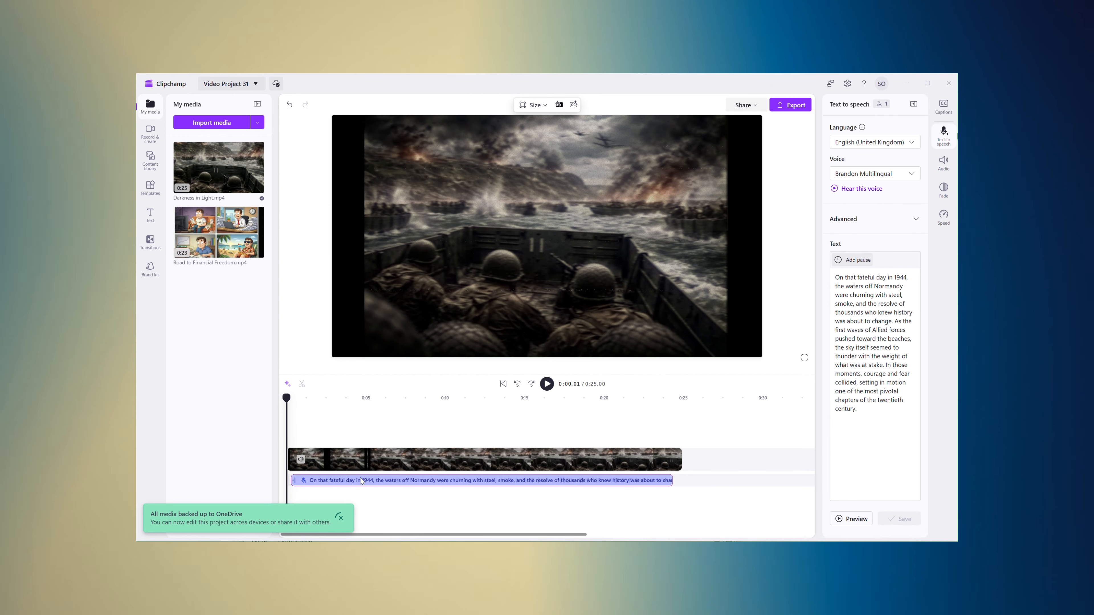
{"action": "left_click_drag", "start_coordinate": [359, 481], "coordinate": [362, 482]}
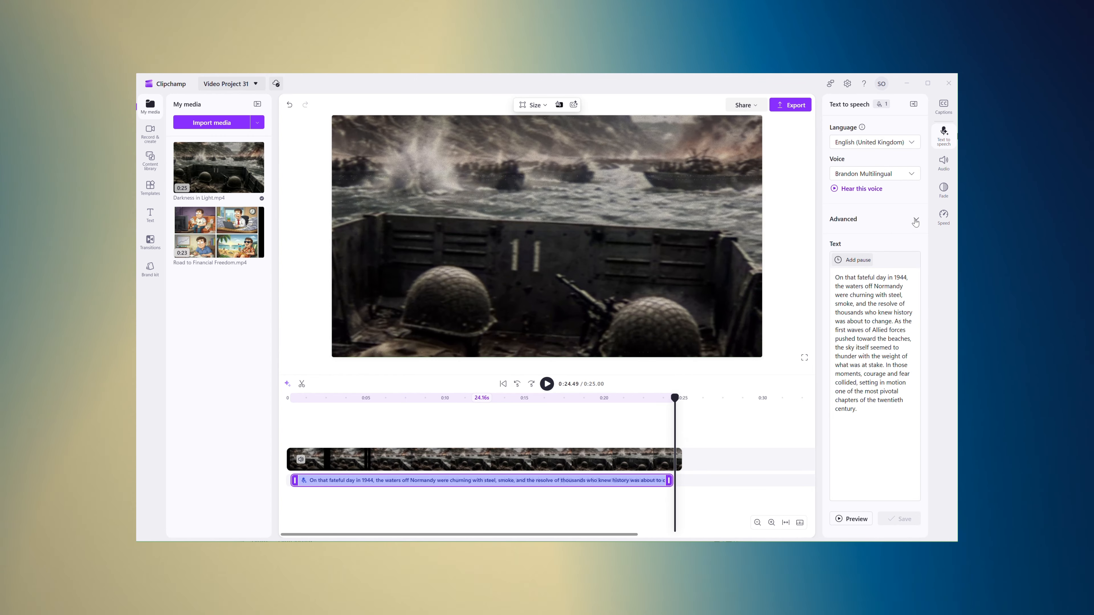
- Set the narration's vocal pitch to High and preview the voice
{"action": "left_click", "coordinate": [913, 221]}
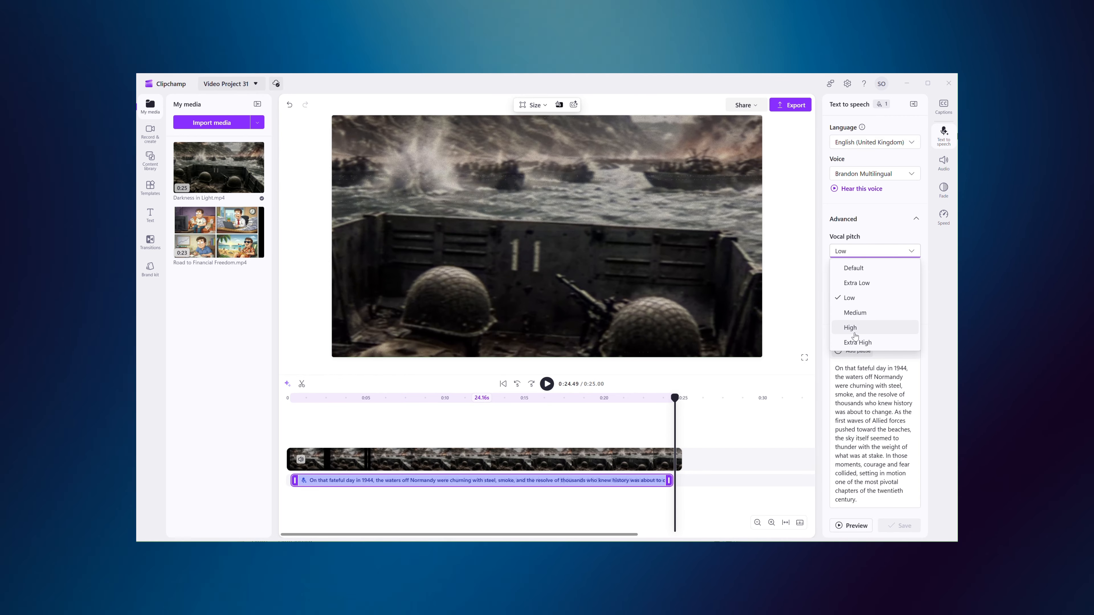
{"action": "left_click", "coordinate": [858, 330]}
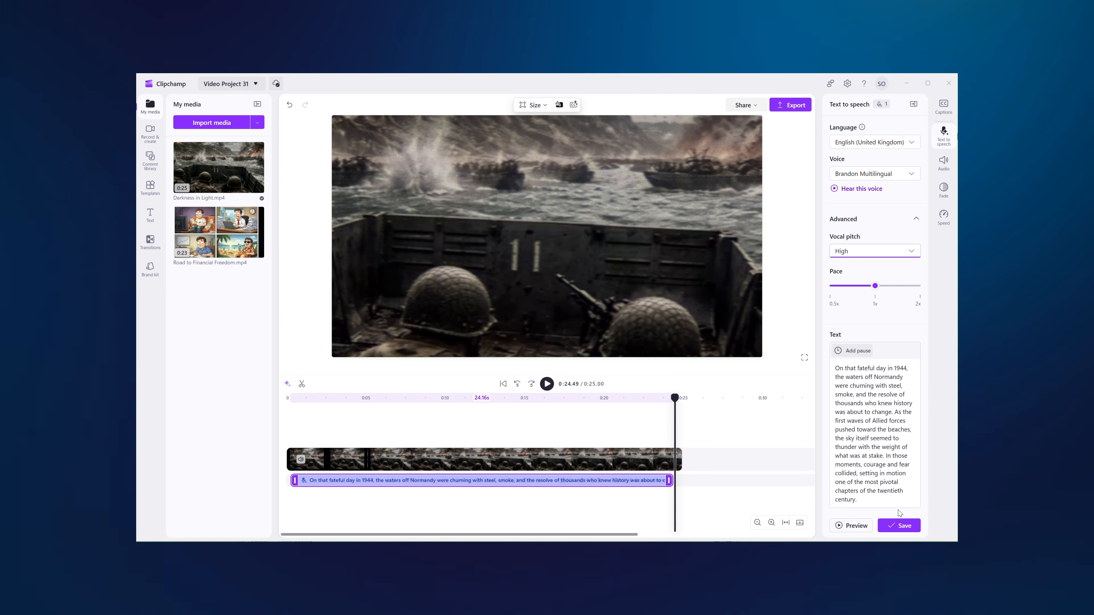
{"action": "left_click", "coordinate": [847, 526]}
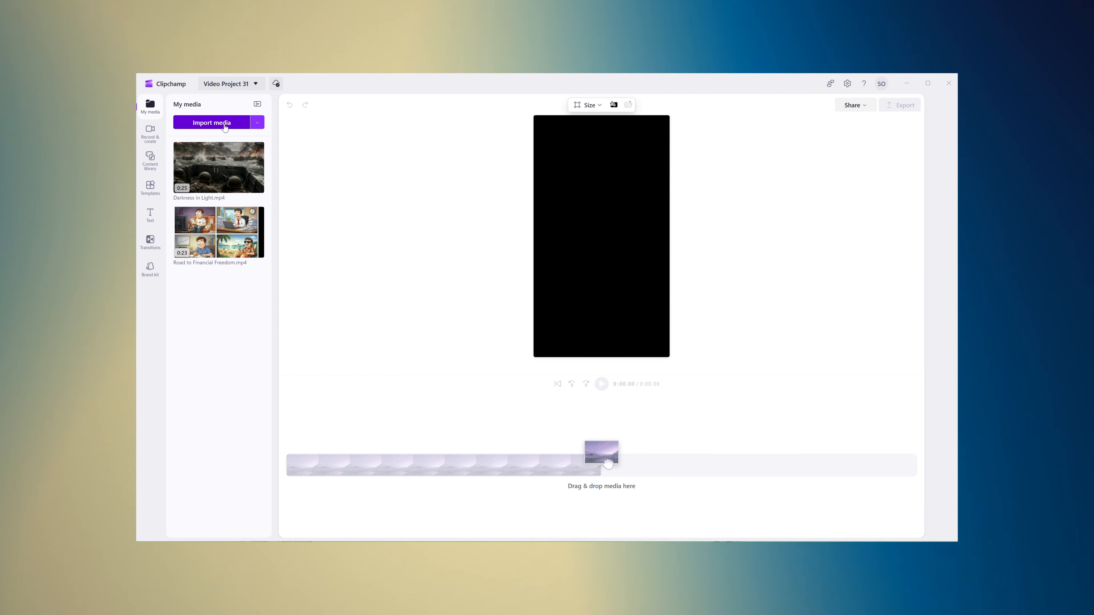
- Import the Influencer-girl video, place it at the start of the timeline and play part of it
{"action": "left_click", "coordinate": [224, 125]}
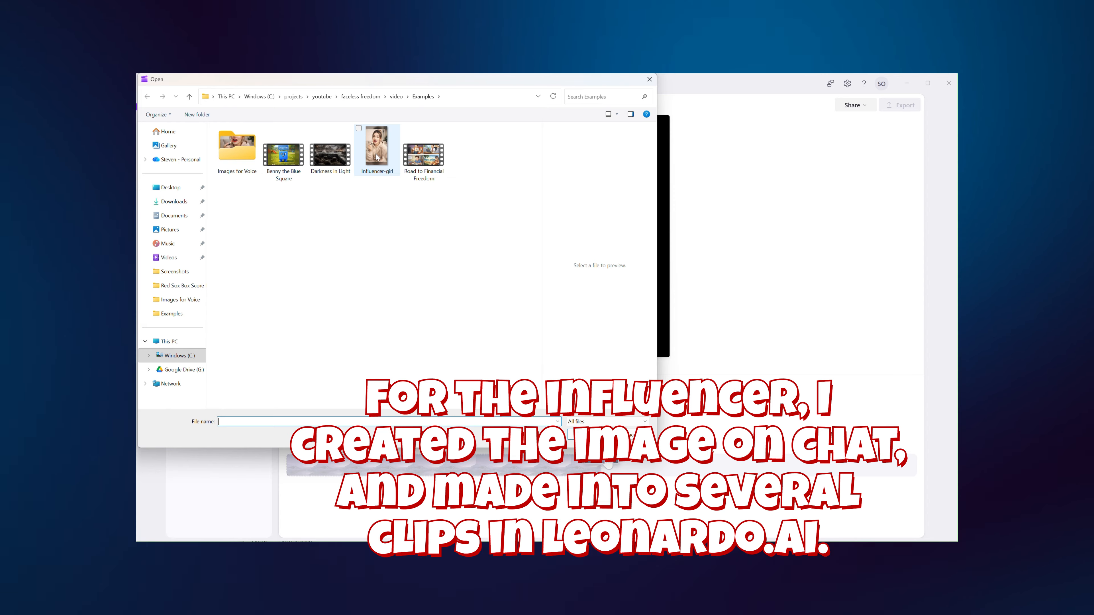
{"action": "left_click", "coordinate": [376, 157]}
{"action": "double_click", "coordinate": [376, 157]}
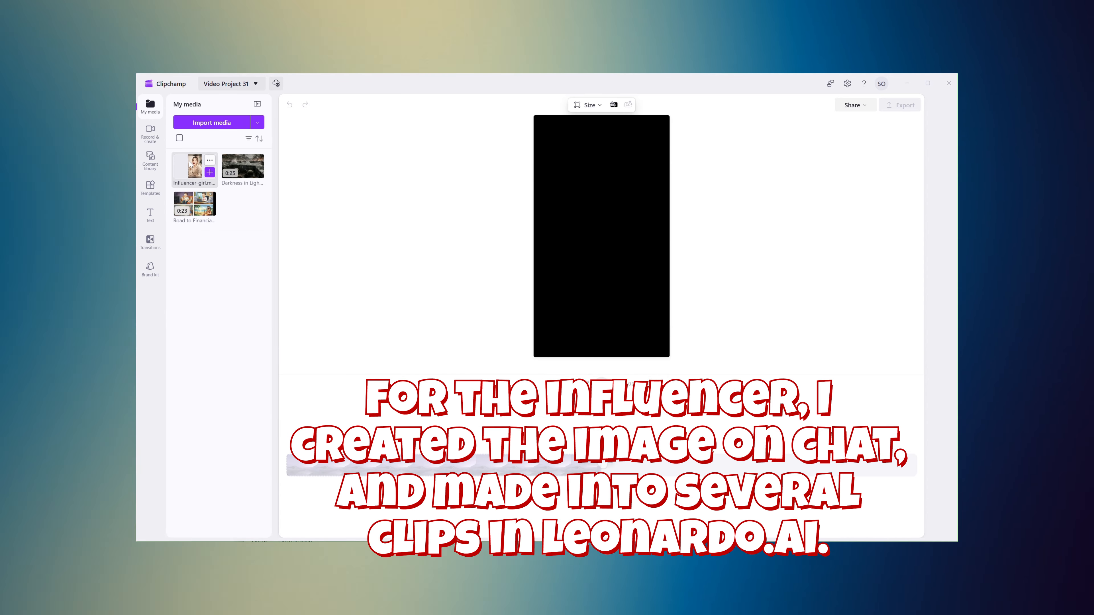
{"action": "left_click_drag", "start_coordinate": [203, 170], "coordinate": [312, 472]}
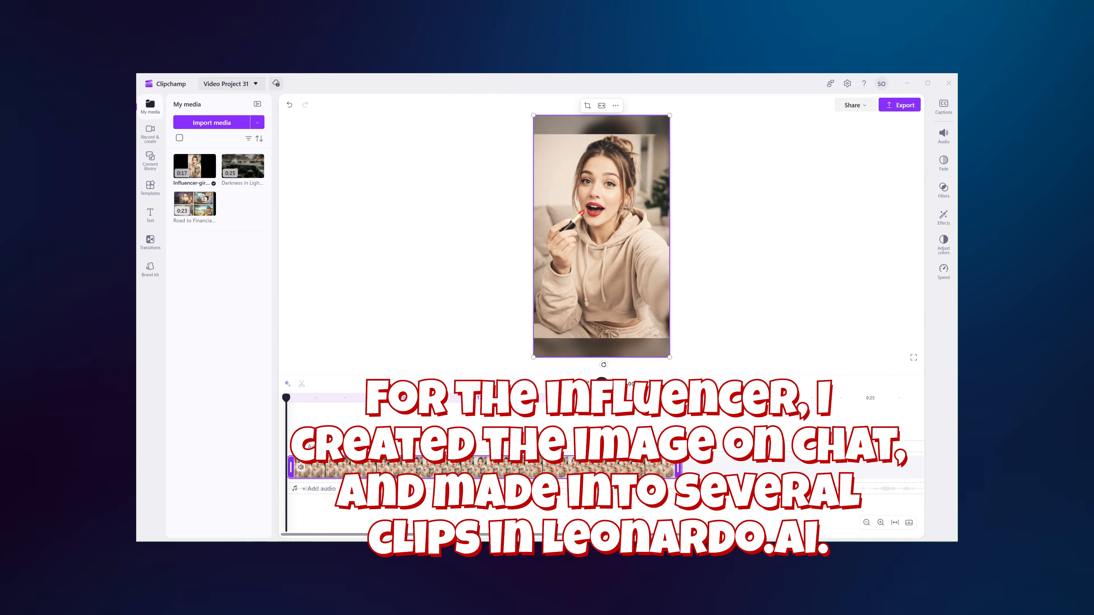
{"action": "left_click", "coordinate": [602, 381]}
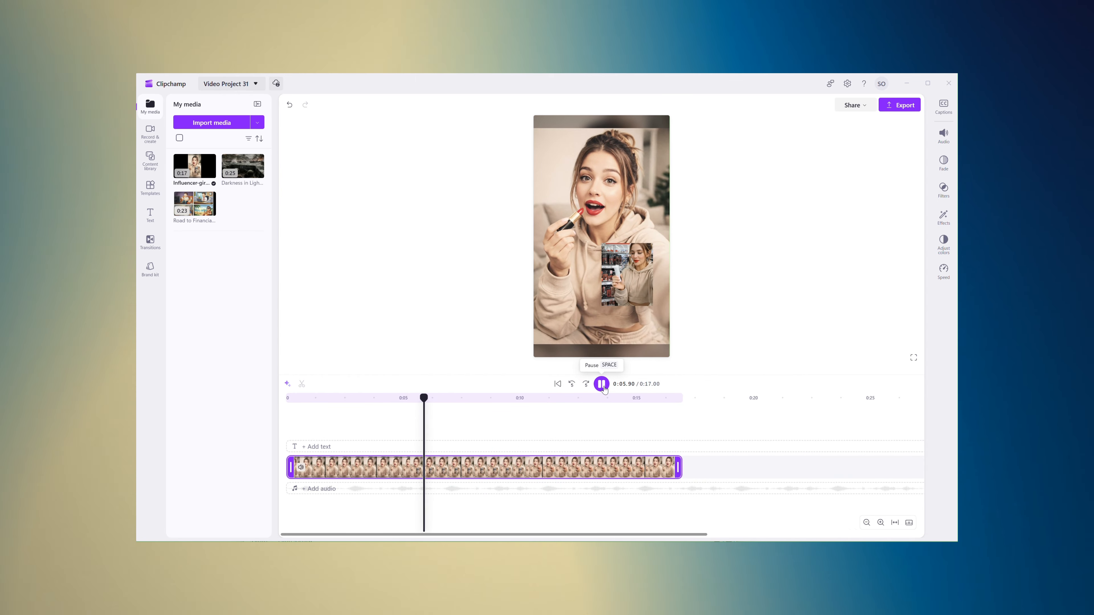
{"action": "left_click", "coordinate": [602, 384]}
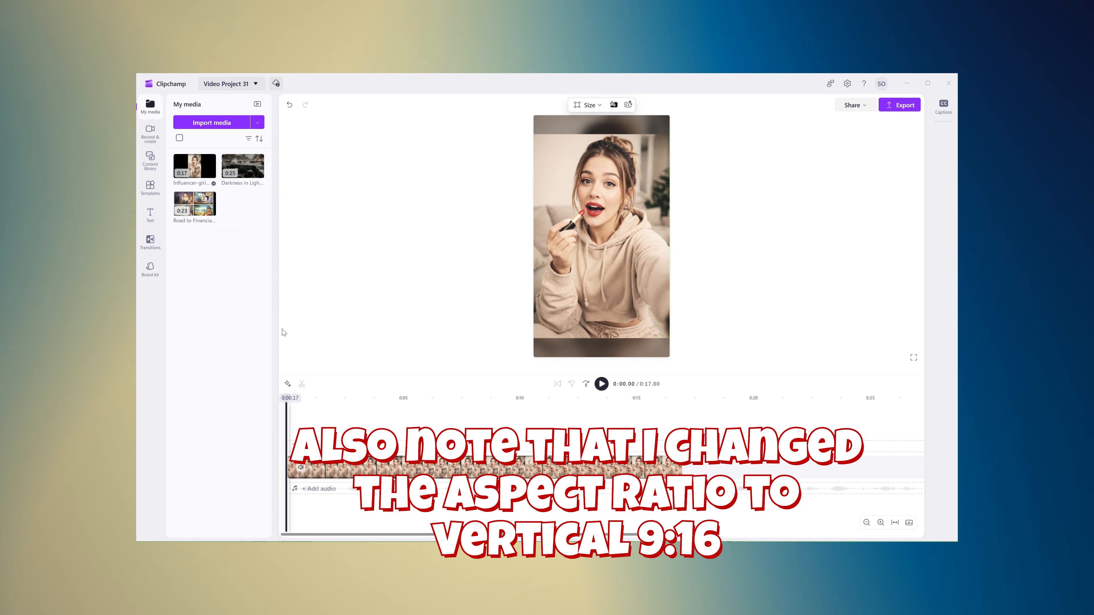
- Add a text-to-speech clip, browse the voices, choose Phoebe Multilingual and listen to its sample
{"action": "left_click", "coordinate": [150, 133]}
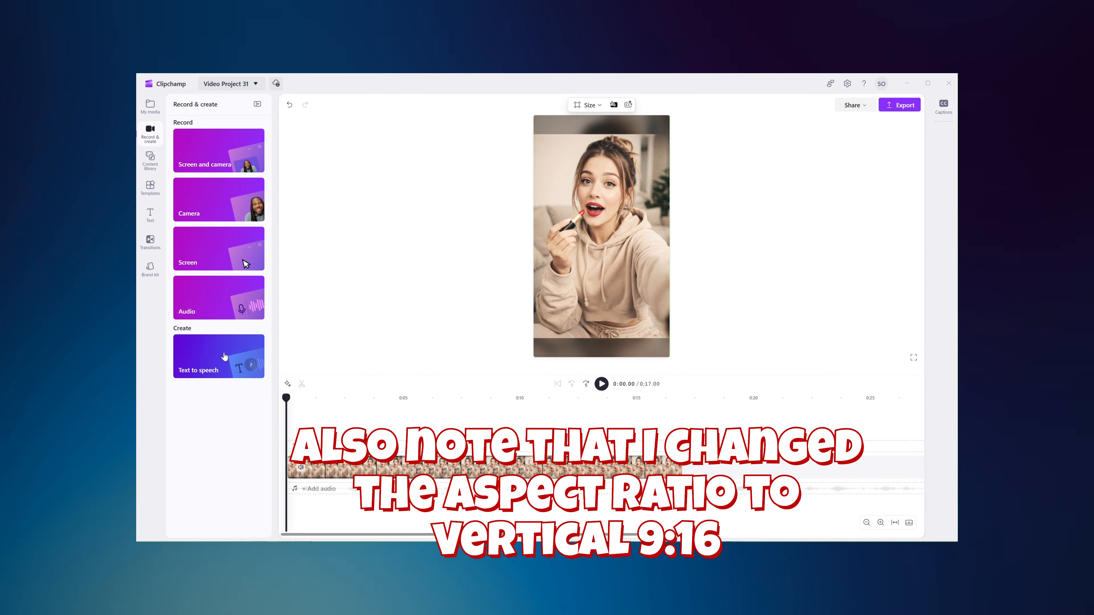
{"action": "left_click", "coordinate": [223, 356]}
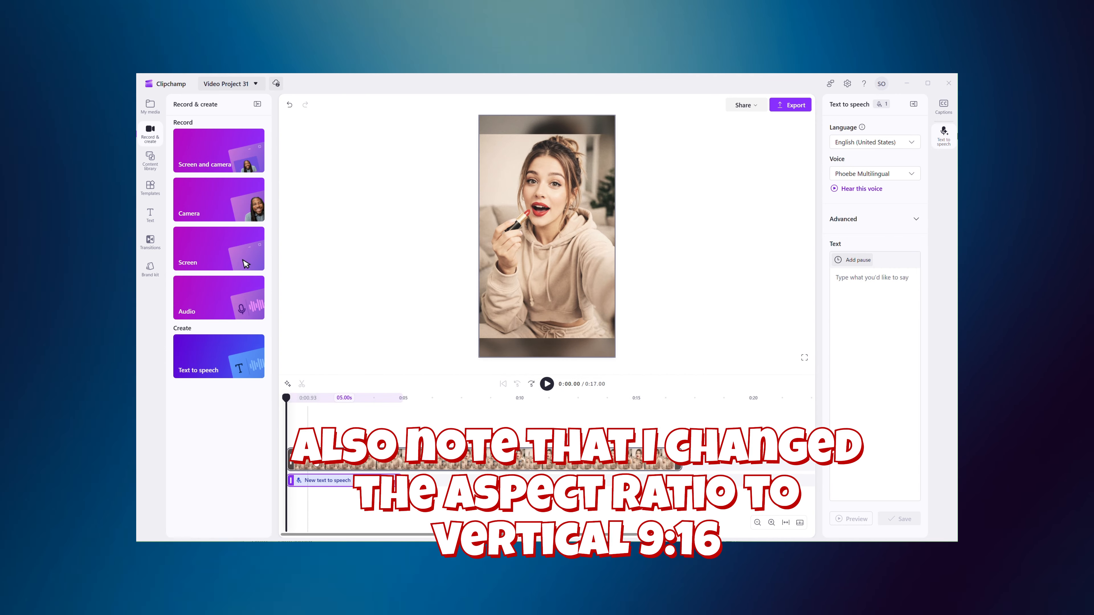
{"action": "left_click", "coordinate": [882, 174]}
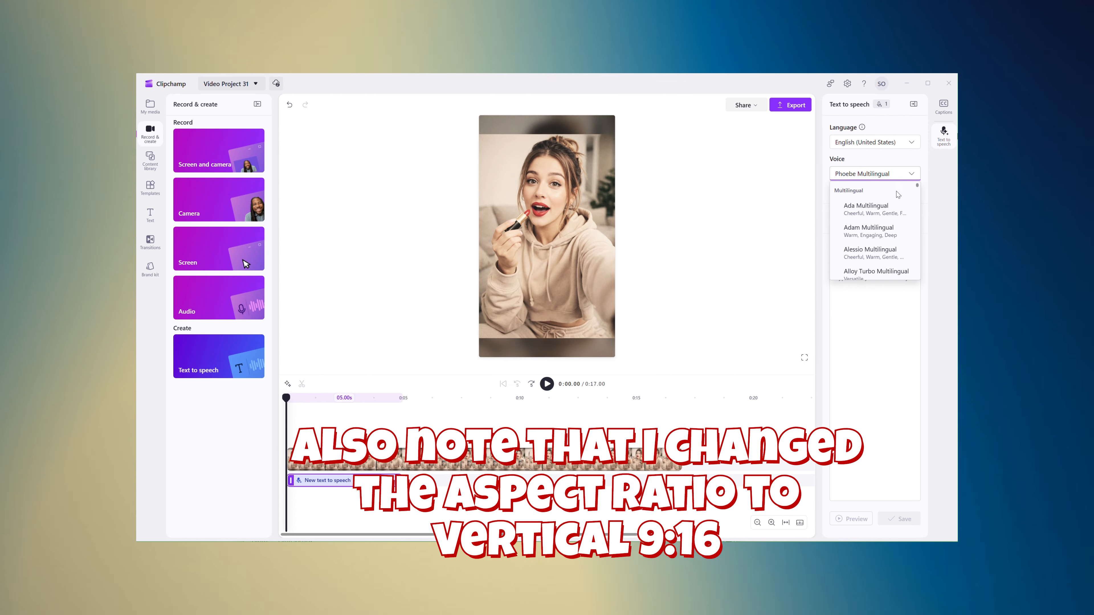
{"action": "scroll", "coordinate": [884, 221], "scroll_direction": "down", "scroll_amount": 3}
{"action": "scroll", "coordinate": [884, 224], "scroll_direction": "down", "scroll_amount": 5}
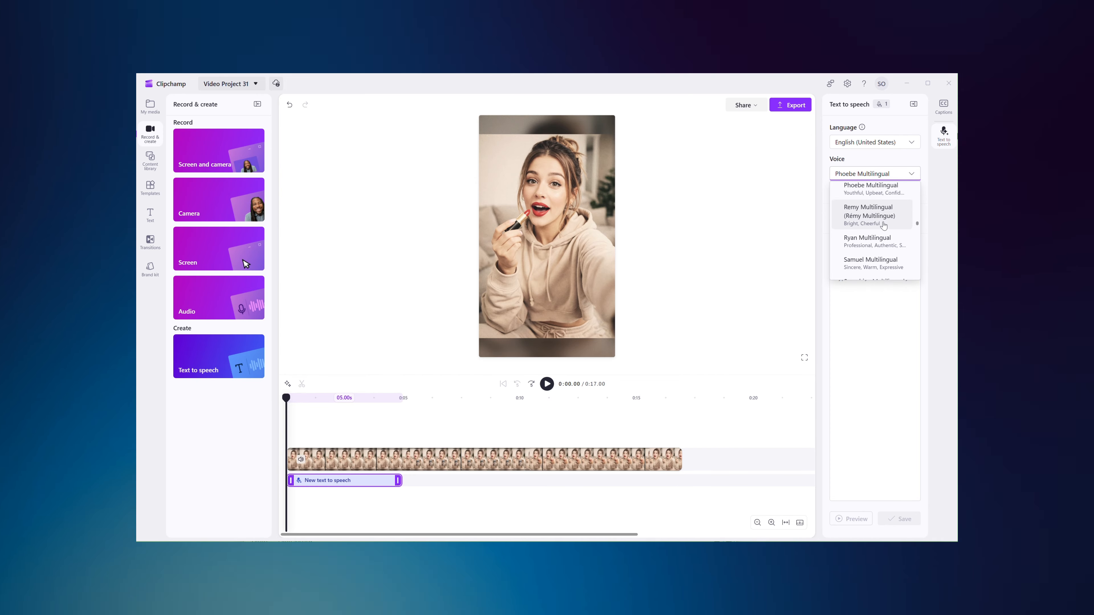
{"action": "scroll", "coordinate": [883, 225], "scroll_direction": "up", "scroll_amount": 4}
{"action": "left_click", "coordinate": [880, 233]}
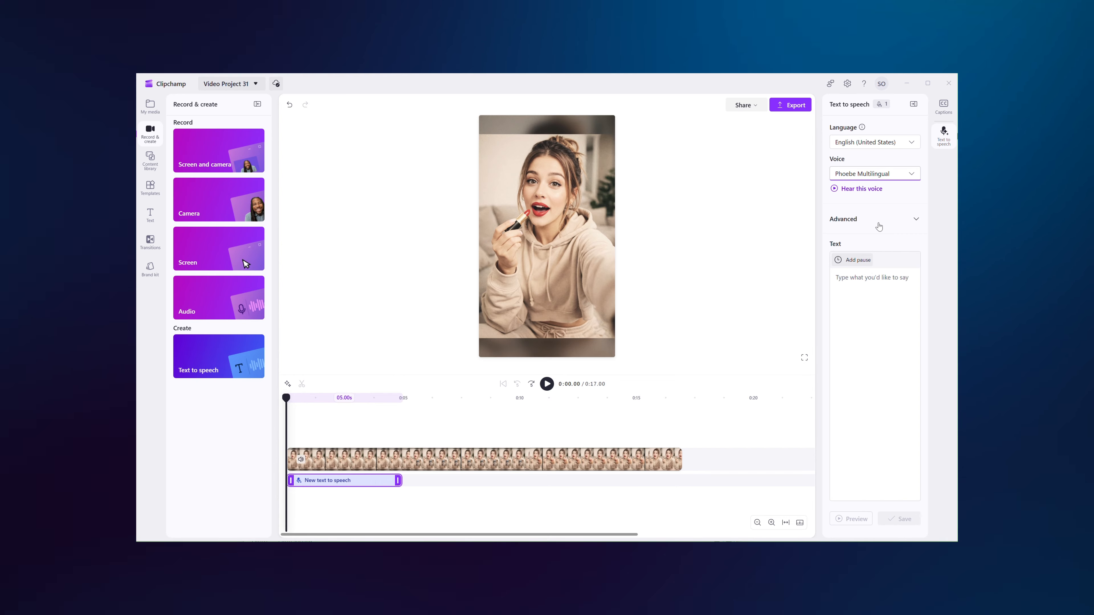
{"action": "left_click", "coordinate": [835, 188]}
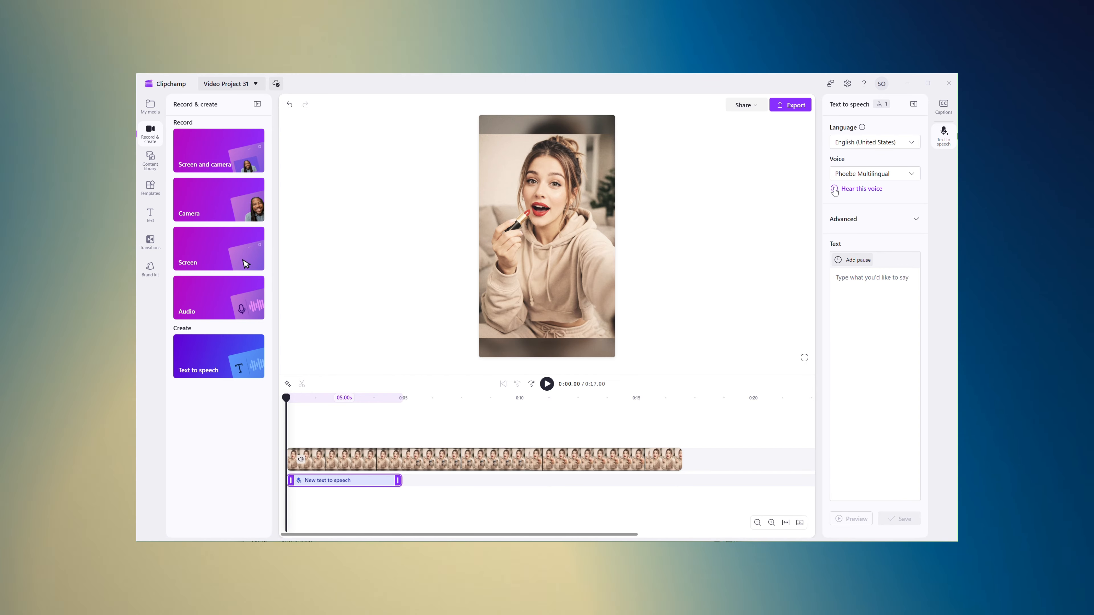
- Set the voice's emotion to Serious, keep the vocal pitch at Medium and listen to the voice sample
{"action": "left_click", "coordinate": [868, 222]}
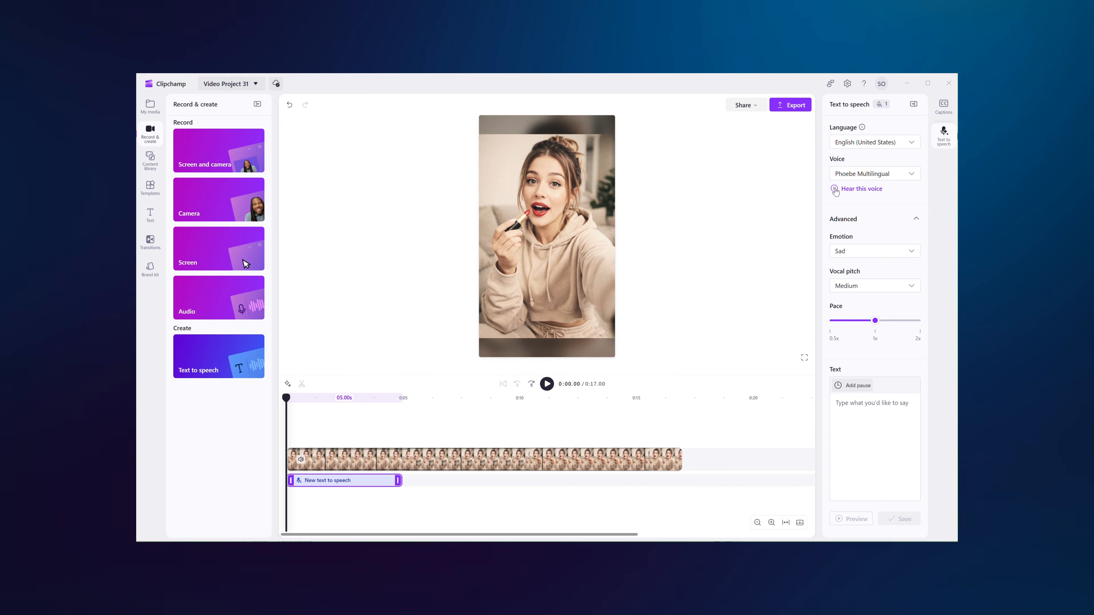
{"action": "left_click", "coordinate": [858, 252]}
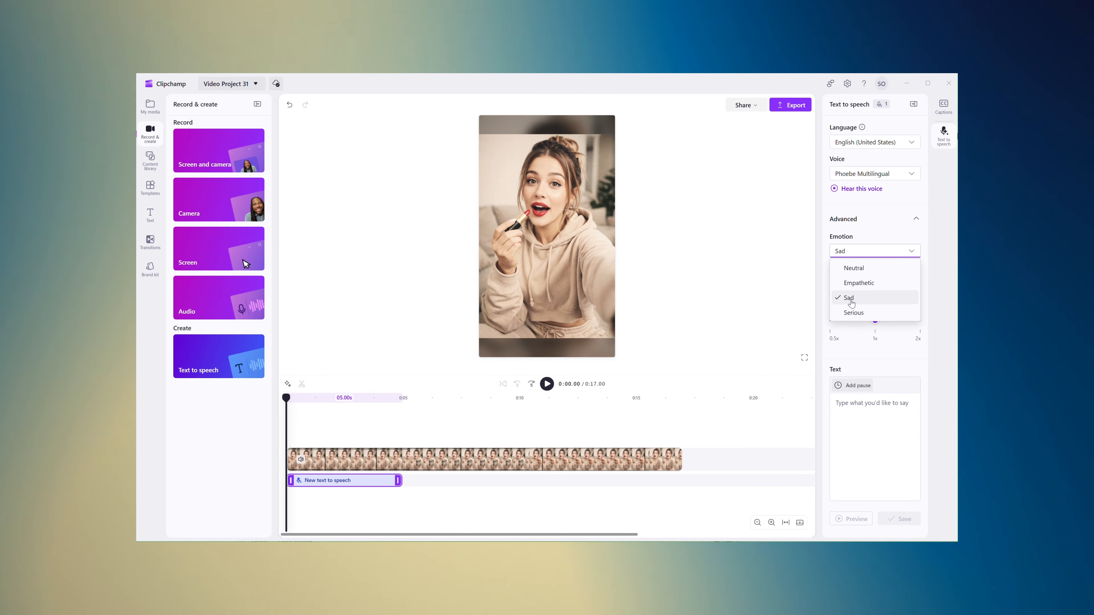
{"action": "left_click", "coordinate": [853, 313]}
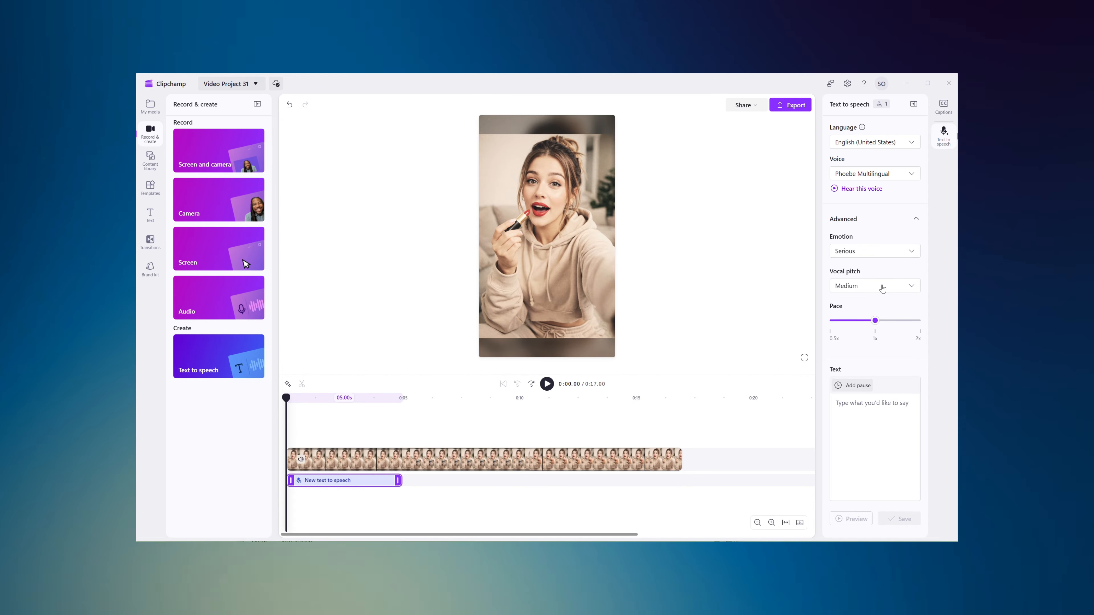
{"action": "left_click", "coordinate": [882, 286]}
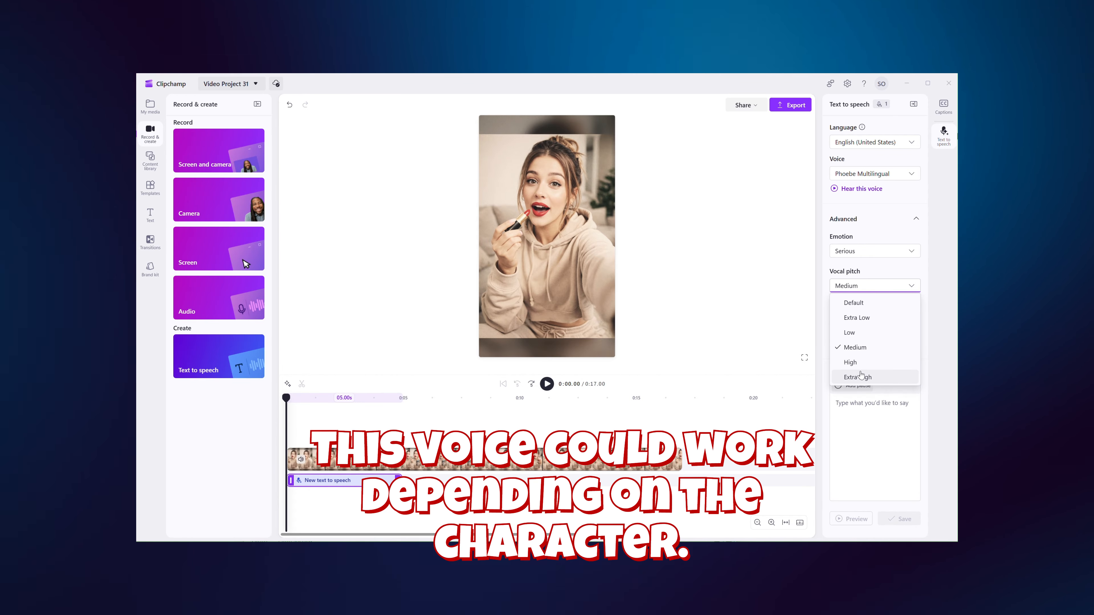
{"action": "left_click", "coordinate": [836, 188]}
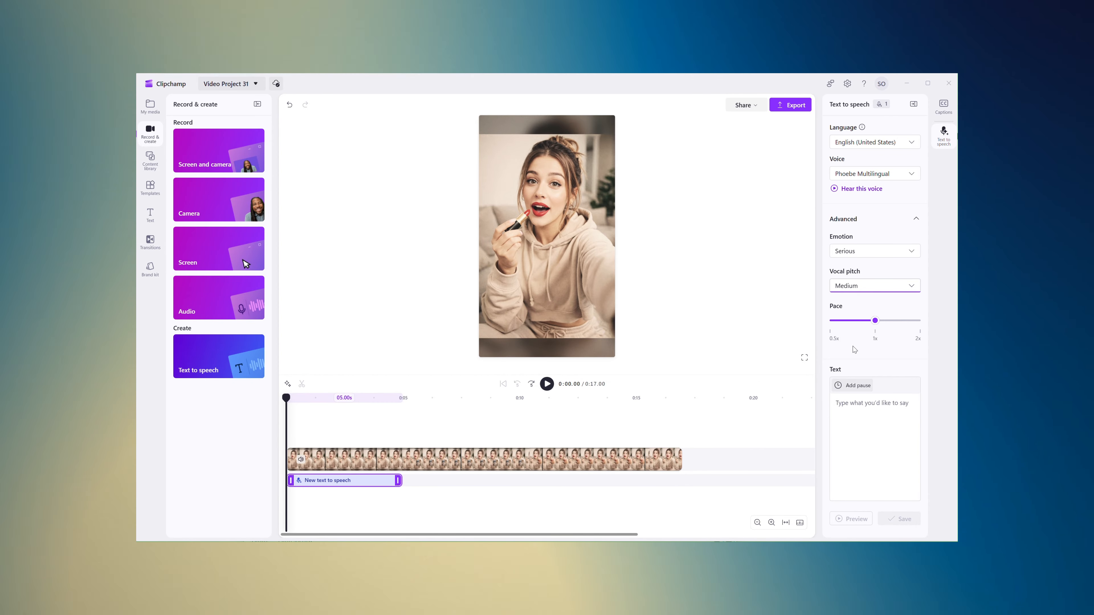
- Enter the lipstick script starting "Okay-you guys..." as the narration text, save it and preview the result
{"action": "left_click", "coordinate": [863, 409]}
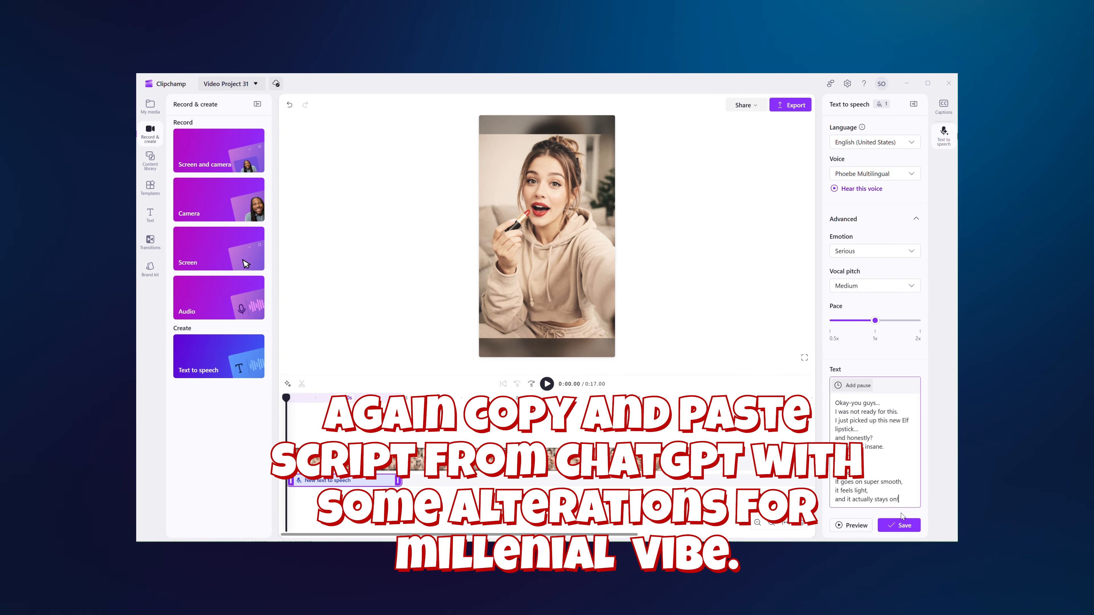
{"action": "left_click", "coordinate": [902, 524]}
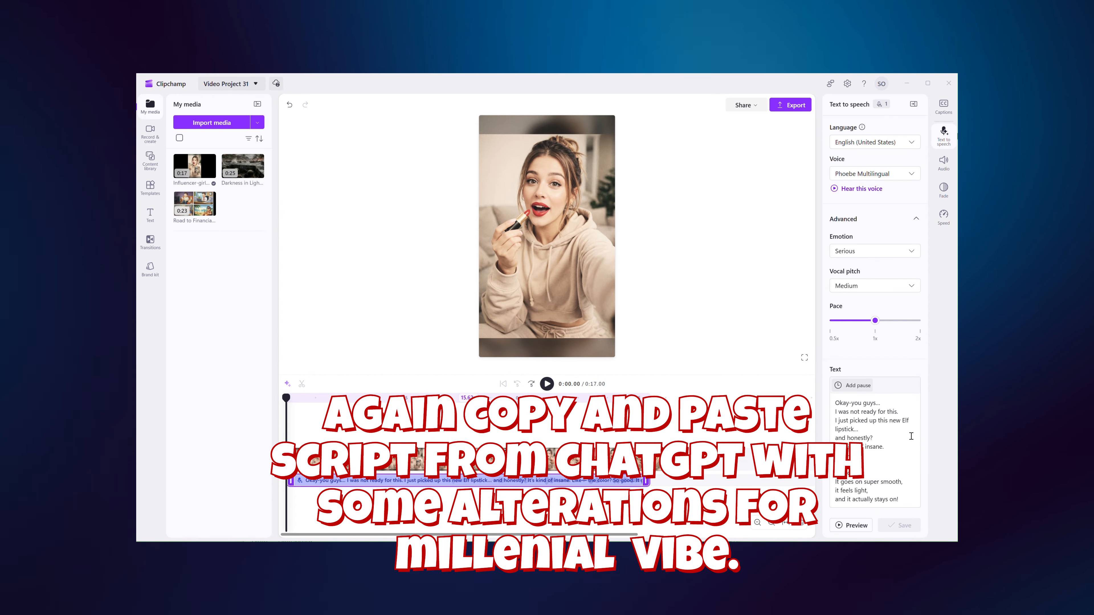
{"action": "left_click", "coordinate": [848, 526]}
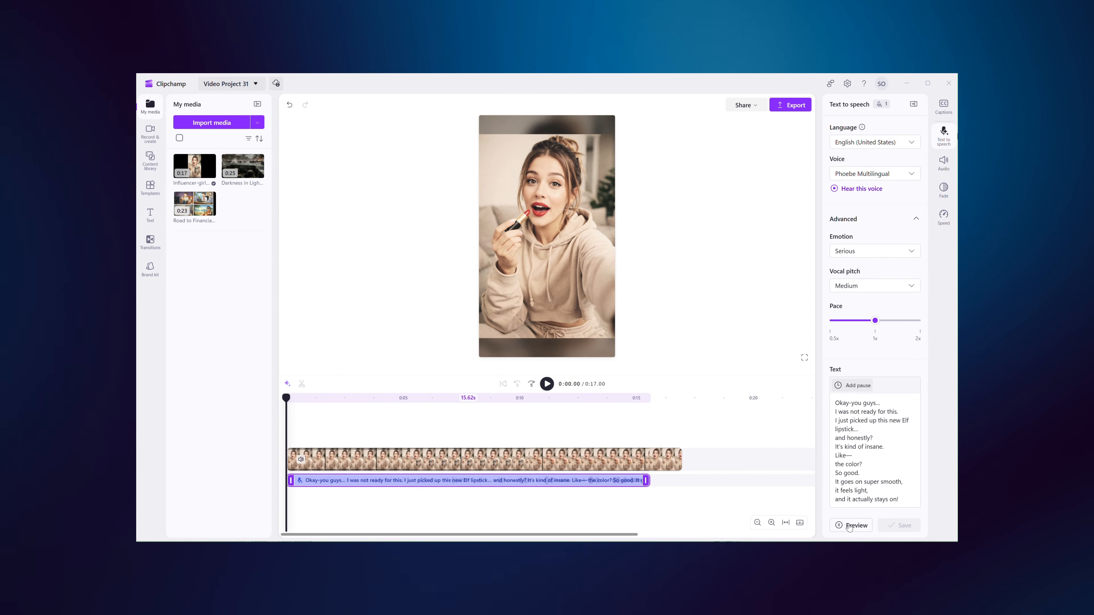
- Check the narration against the video, shift its clip to begin slightly after the video starts, and return the playhead to the beginning
{"action": "left_click", "coordinate": [692, 417]}
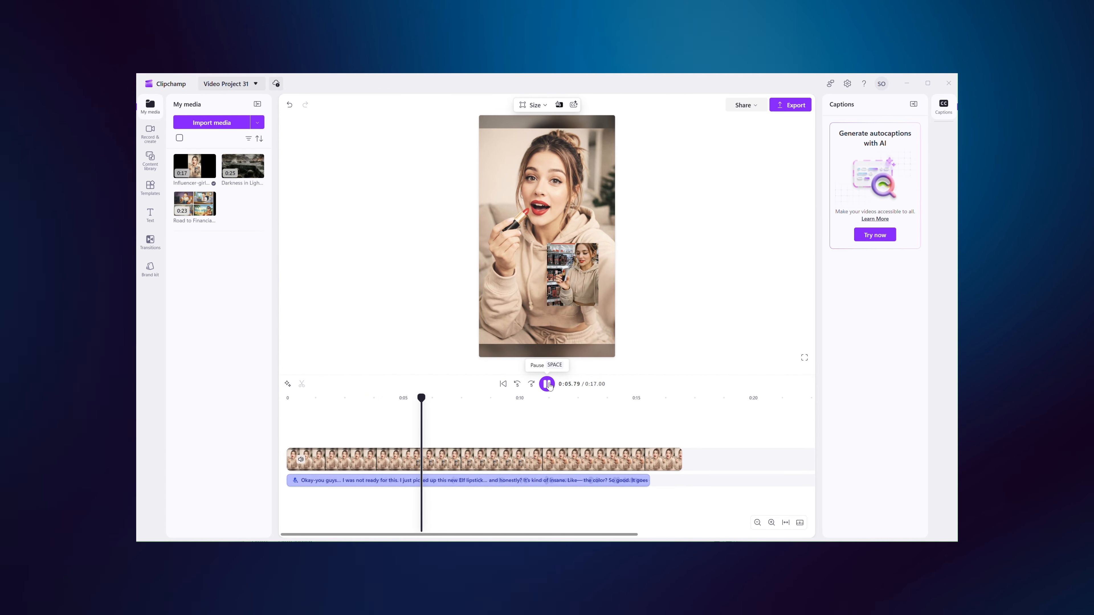
{"action": "left_click", "coordinate": [547, 384]}
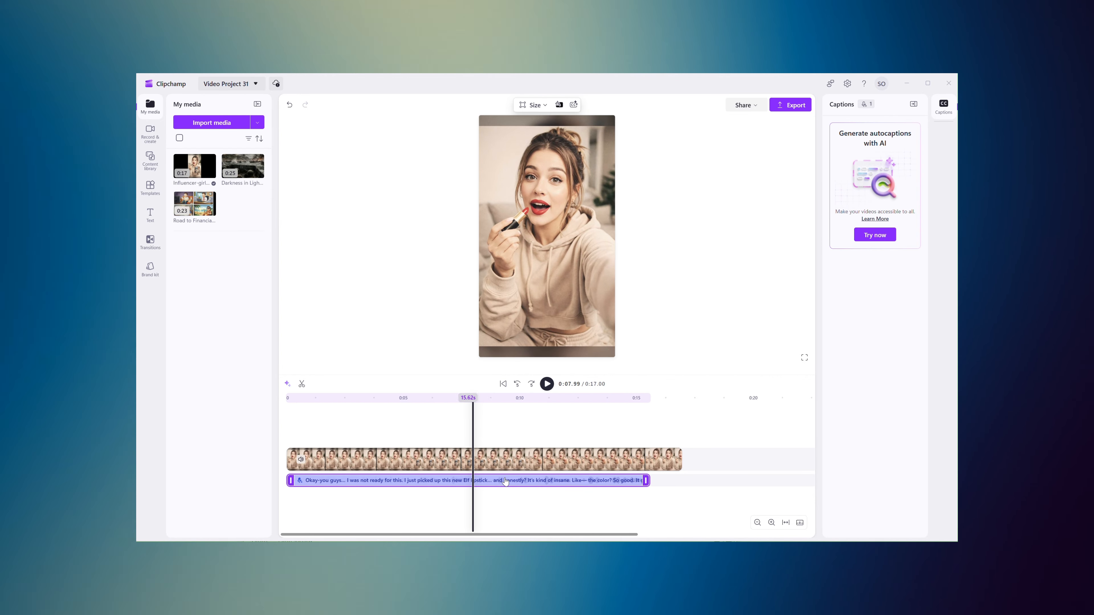
{"action": "left_click_drag", "start_coordinate": [505, 481], "coordinate": [518, 481]}
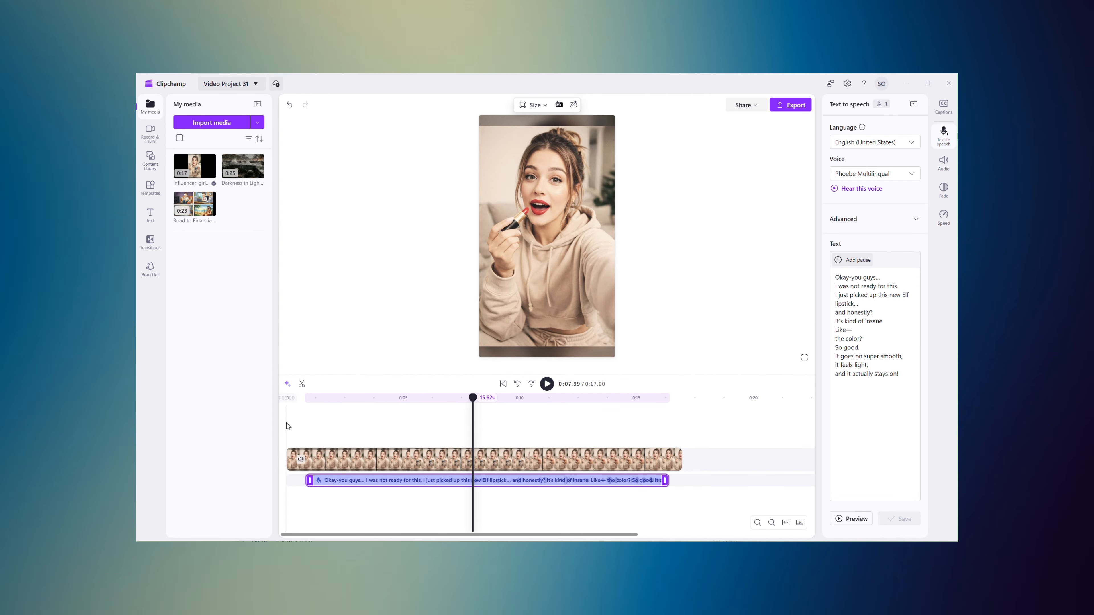
{"action": "left_click", "coordinate": [287, 425]}
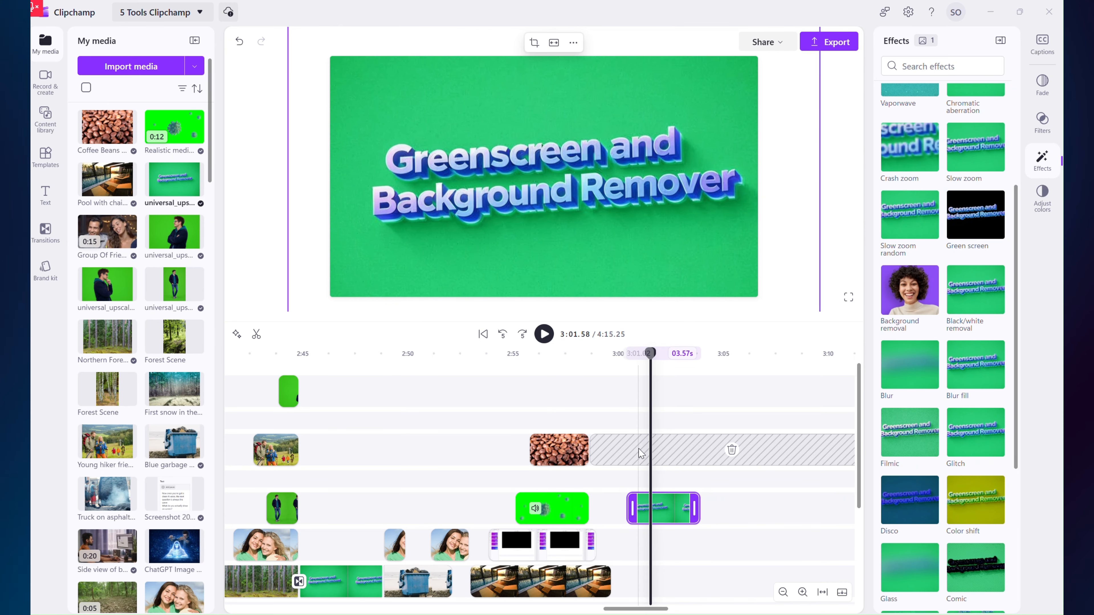
- In the 5 Tools Clipchamp project, try the Green screen effect on the "Greenscreen and Background Remover" title clip and remove it again
{"action": "left_click", "coordinate": [639, 451]}
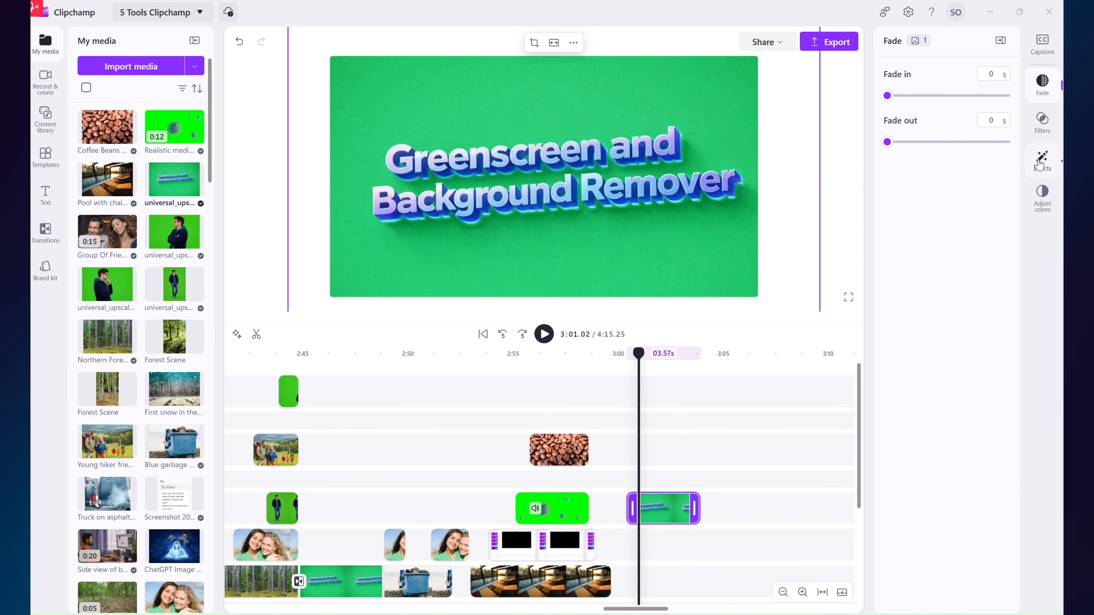
{"action": "left_click", "coordinate": [1040, 163]}
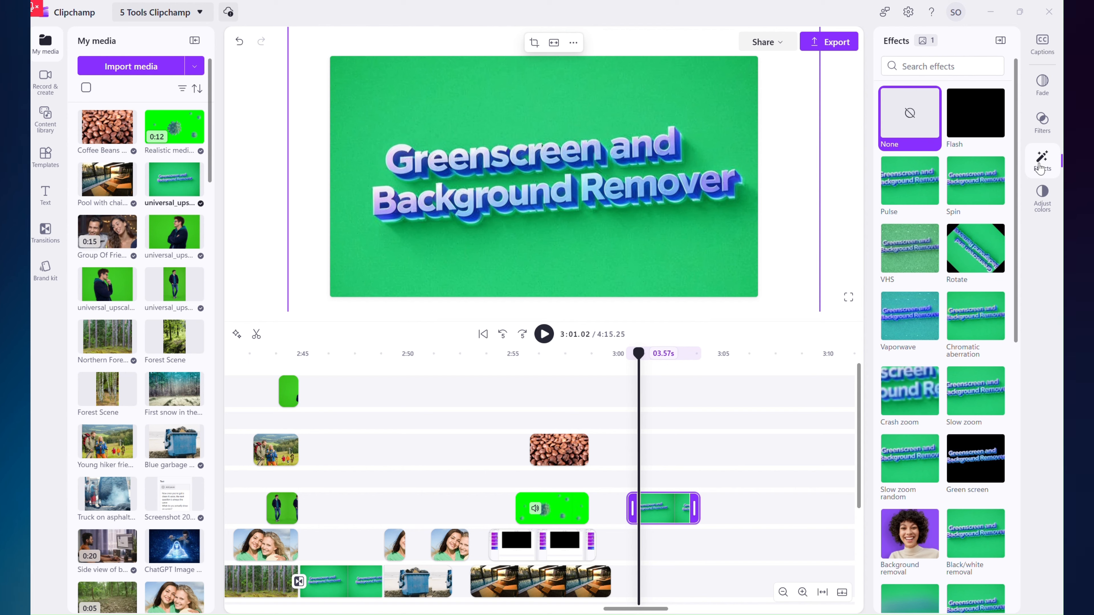
{"action": "left_click", "coordinate": [986, 454]}
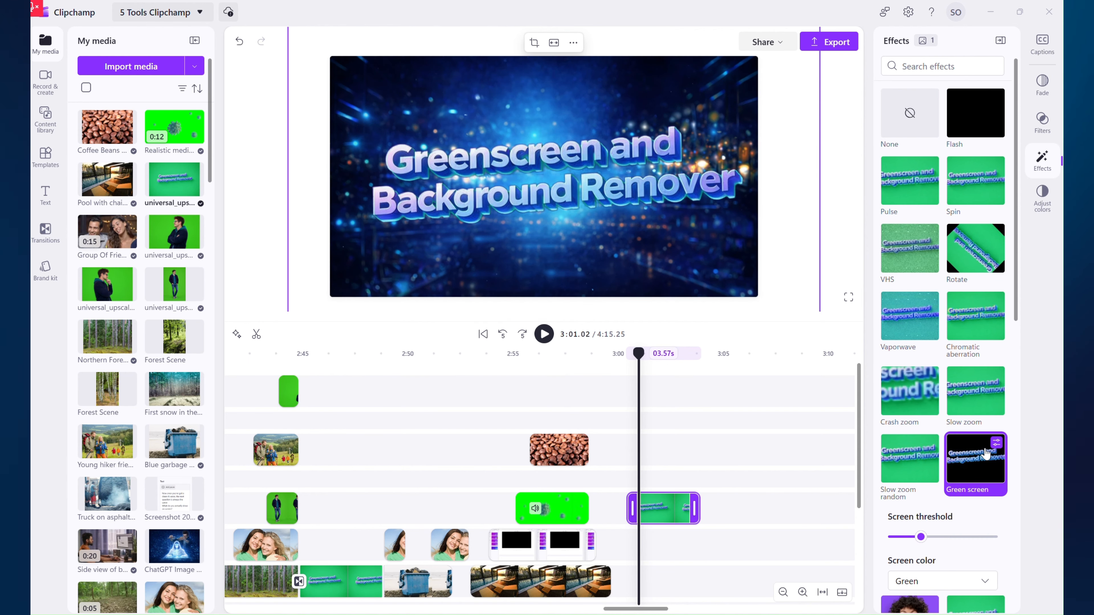
{"action": "left_click", "coordinate": [987, 454]}
- Try the Background removal effect on the "Greenscreen and Background Remover" title clip and take it off again
{"action": "scroll", "coordinate": [954, 470], "scroll_direction": "down", "scroll_amount": 3}
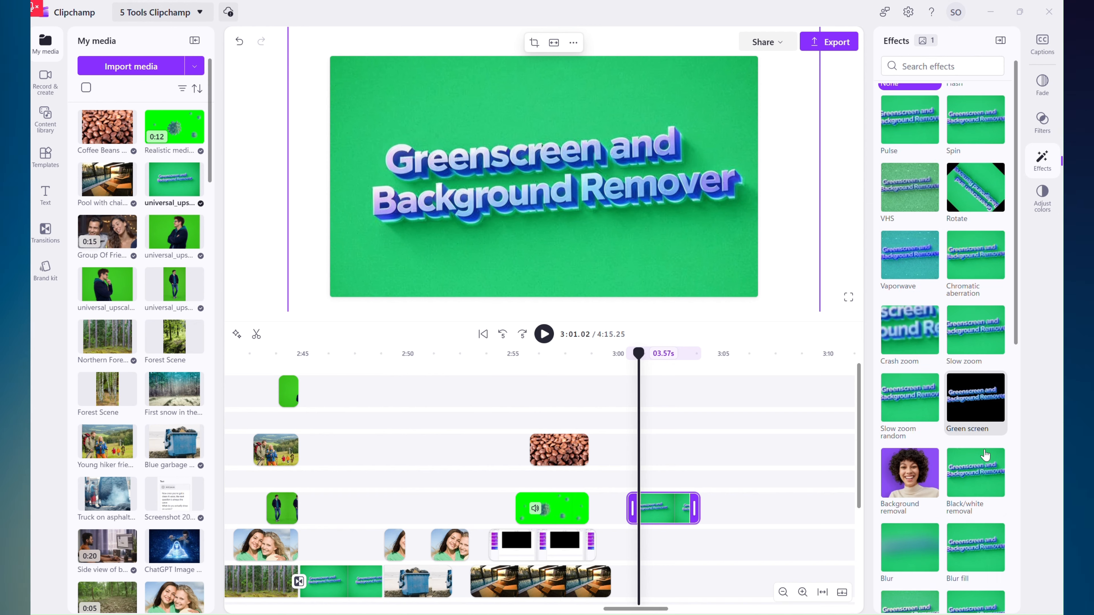
{"action": "left_click", "coordinate": [919, 426]}
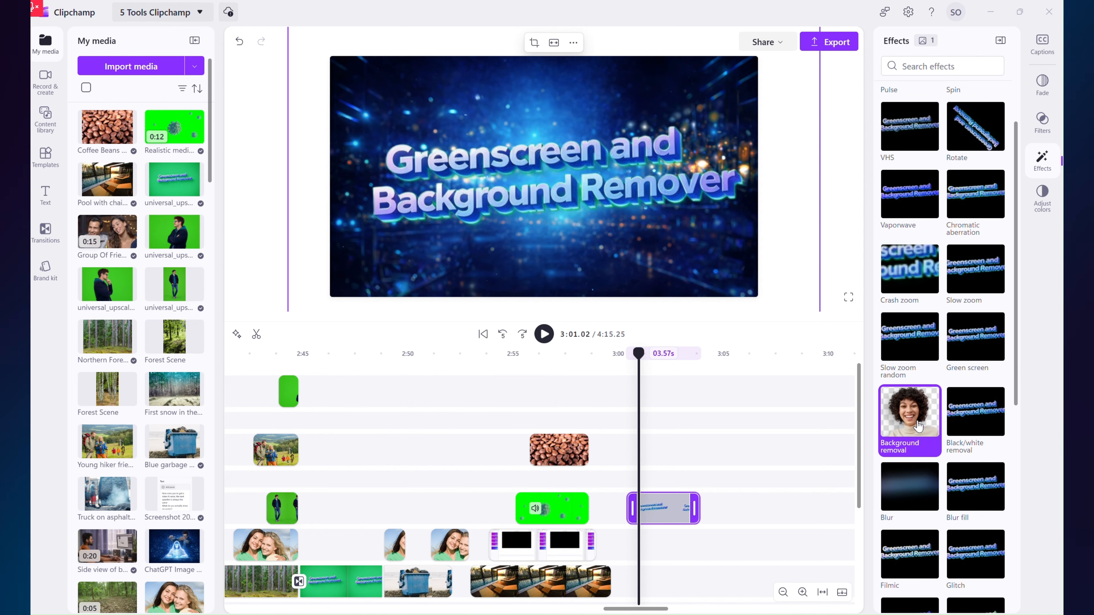
{"action": "left_click", "coordinate": [919, 427]}
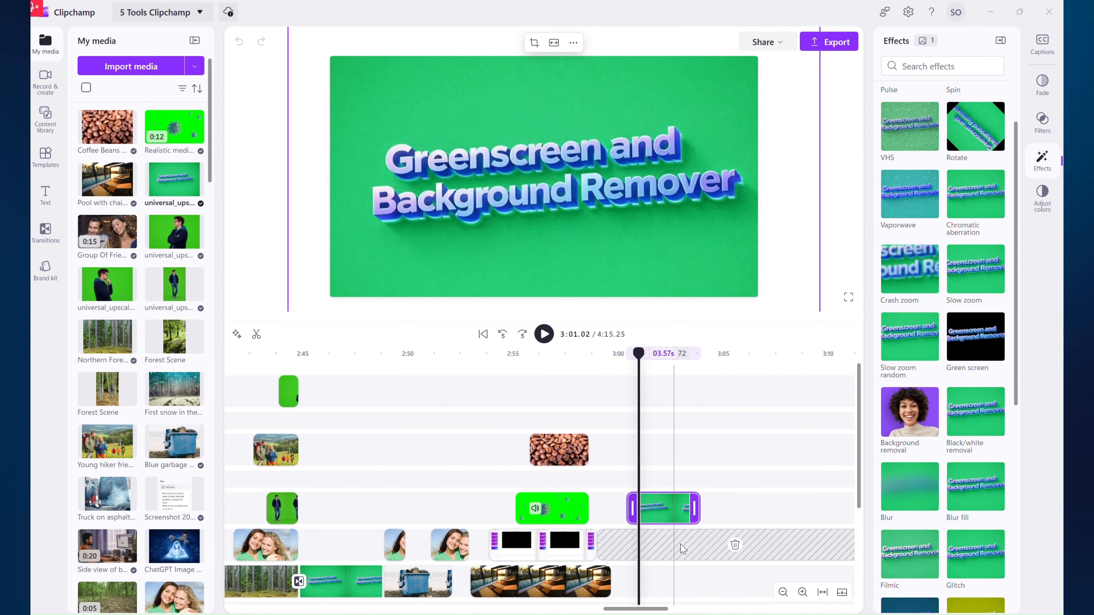
- Move the clip of the smiling women from about 3:15 to about 3:05 on its timeline track
{"action": "scroll", "coordinate": [682, 548], "scroll_direction": "down", "scroll_amount": 2}
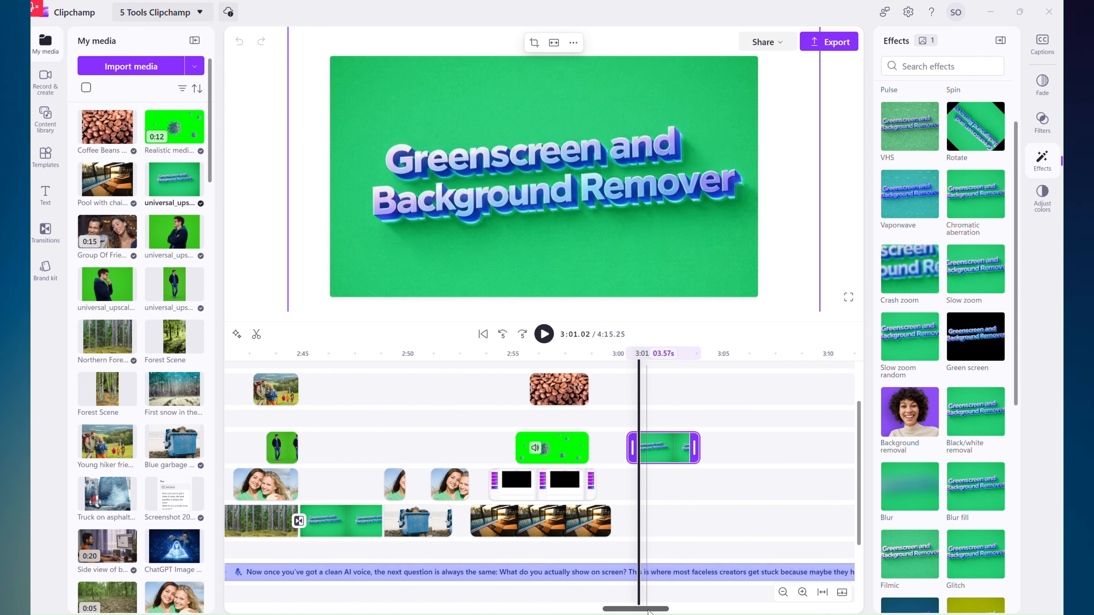
{"action": "left_click_drag", "start_coordinate": [649, 609], "coordinate": [678, 608]}
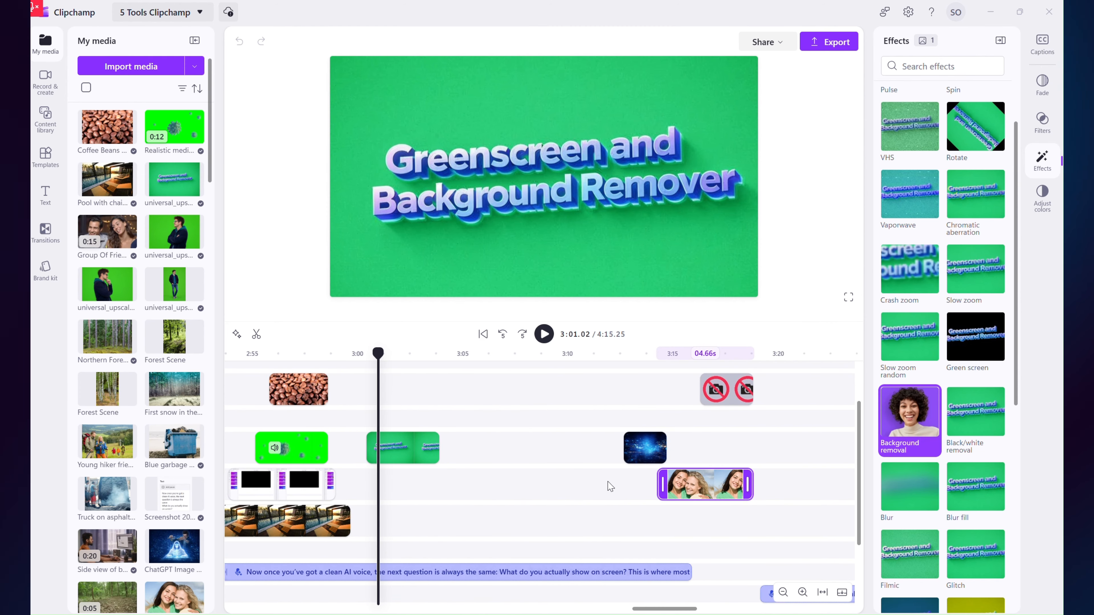
{"action": "left_click_drag", "start_coordinate": [611, 486], "coordinate": [601, 486]}
{"action": "left_click", "coordinate": [512, 479]}
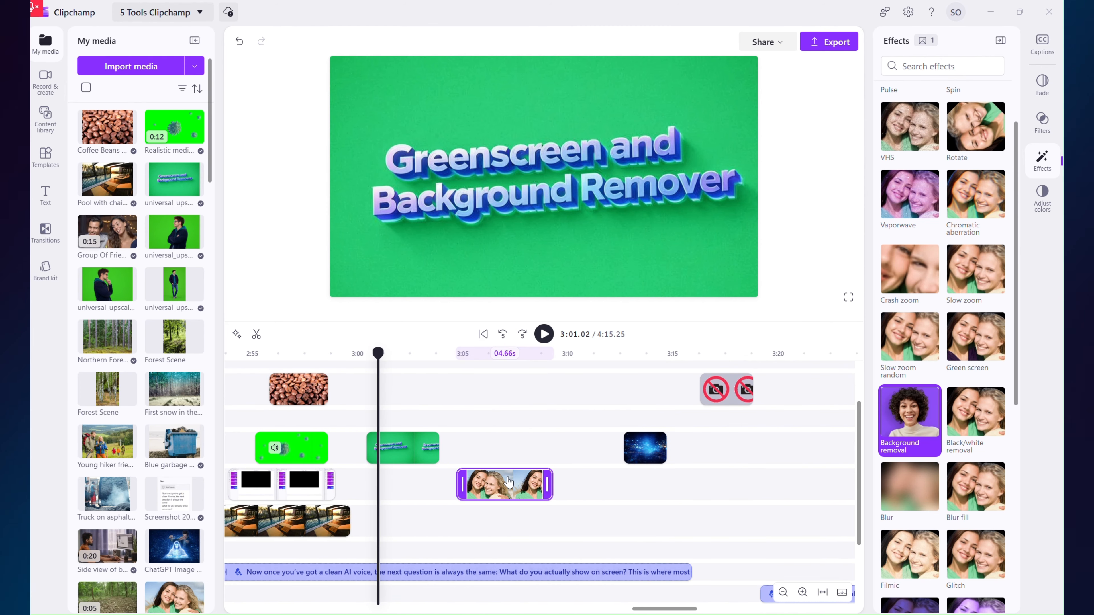
- Take the Background removal effect off the clip of the smiling women to bring back its original sky background
{"action": "left_click", "coordinate": [515, 428]}
{"action": "mouse_move", "coordinate": [547, 457]}
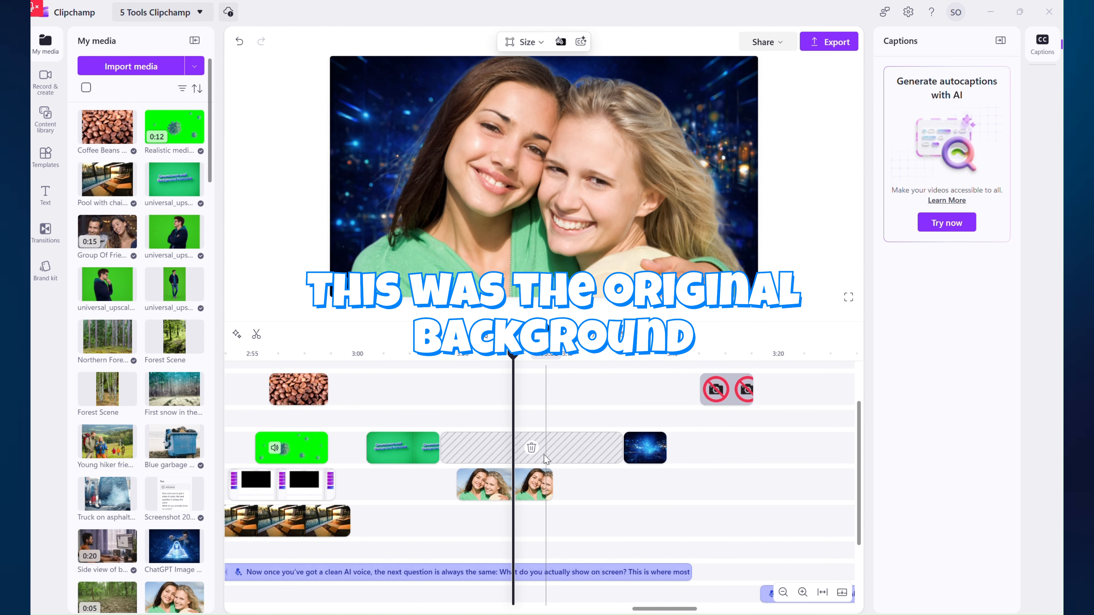
{"action": "left_click", "coordinate": [525, 489]}
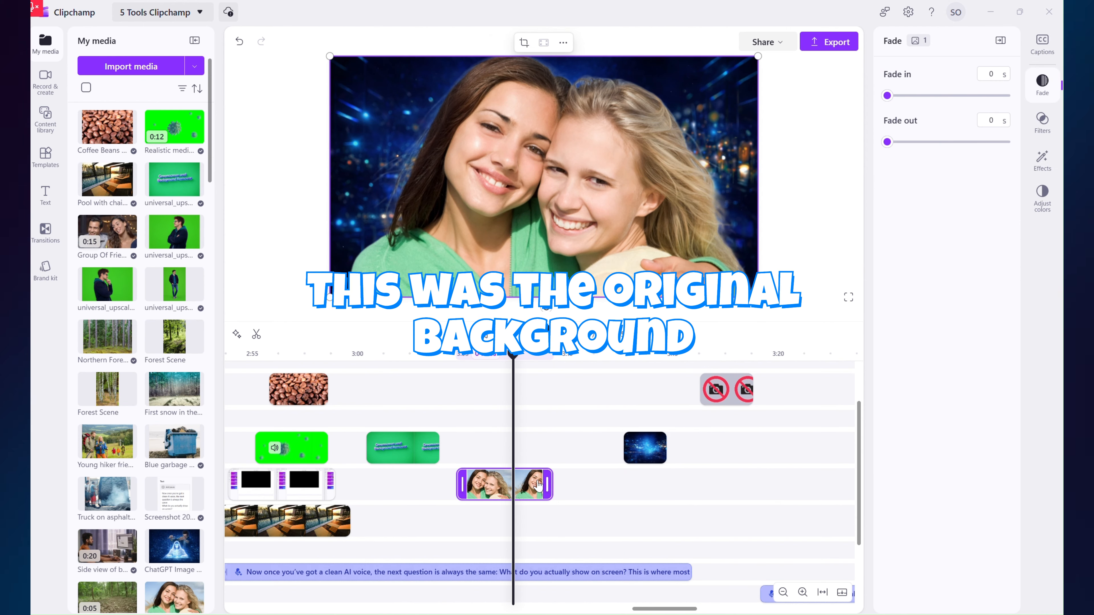
{"action": "left_click", "coordinate": [1042, 161]}
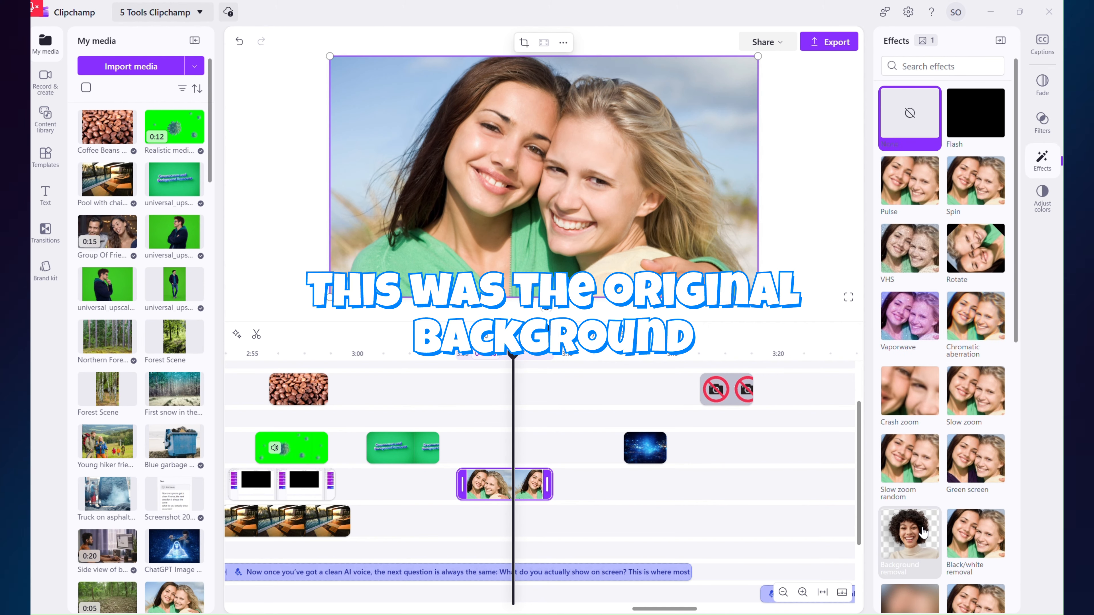
{"action": "left_click", "coordinate": [922, 533]}
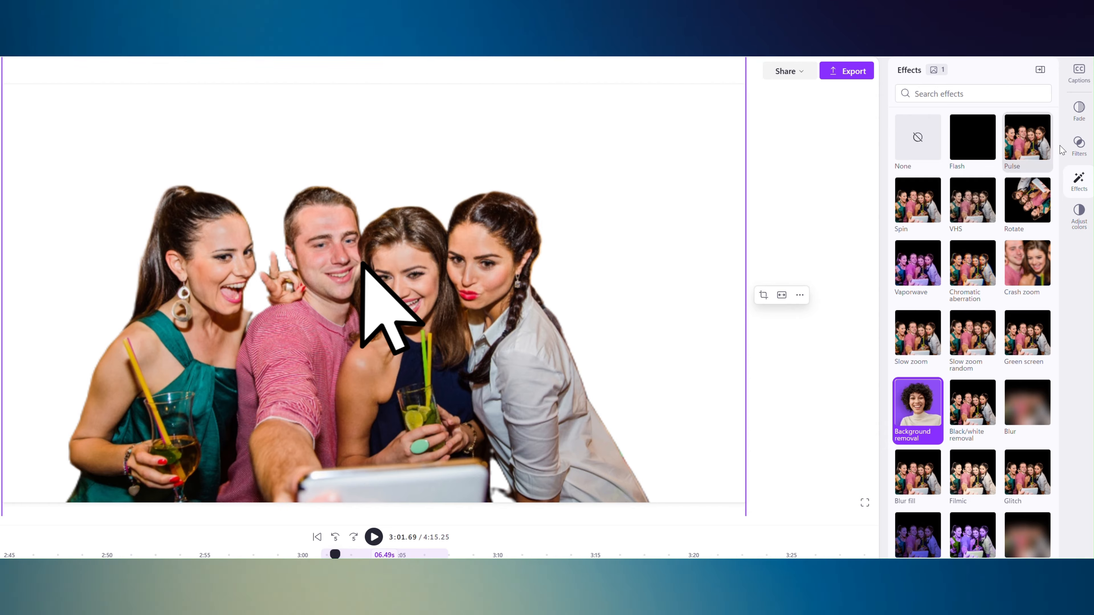
- Switch the Background removal effect off and back on for the photo of the four friends taking a selfie
{"action": "left_click", "coordinate": [1079, 146]}
{"action": "left_click", "coordinate": [1072, 112]}
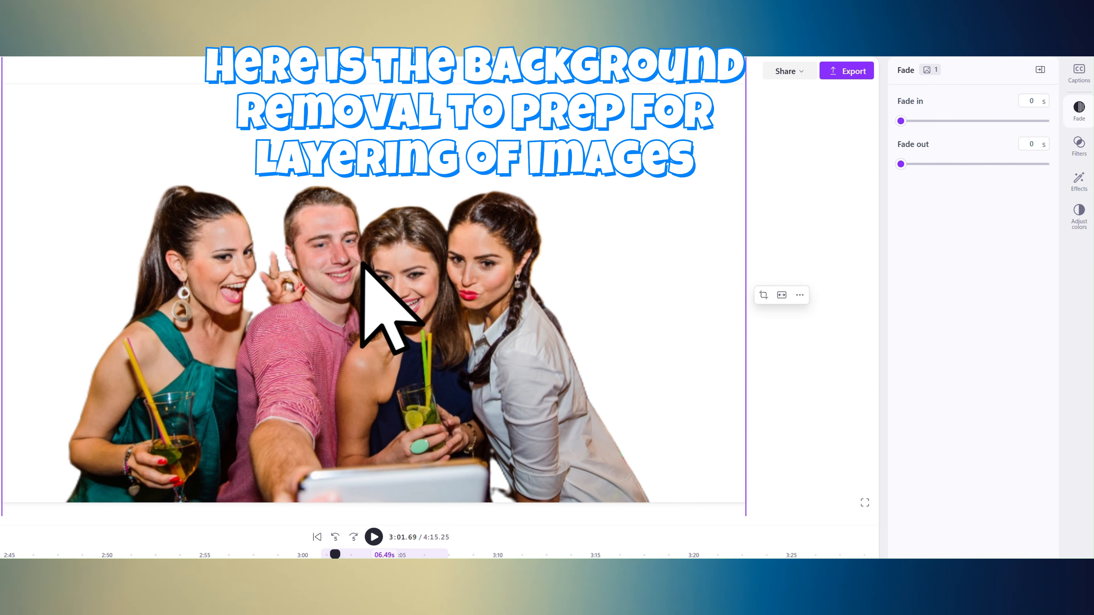
{"action": "left_click", "coordinate": [1081, 183]}
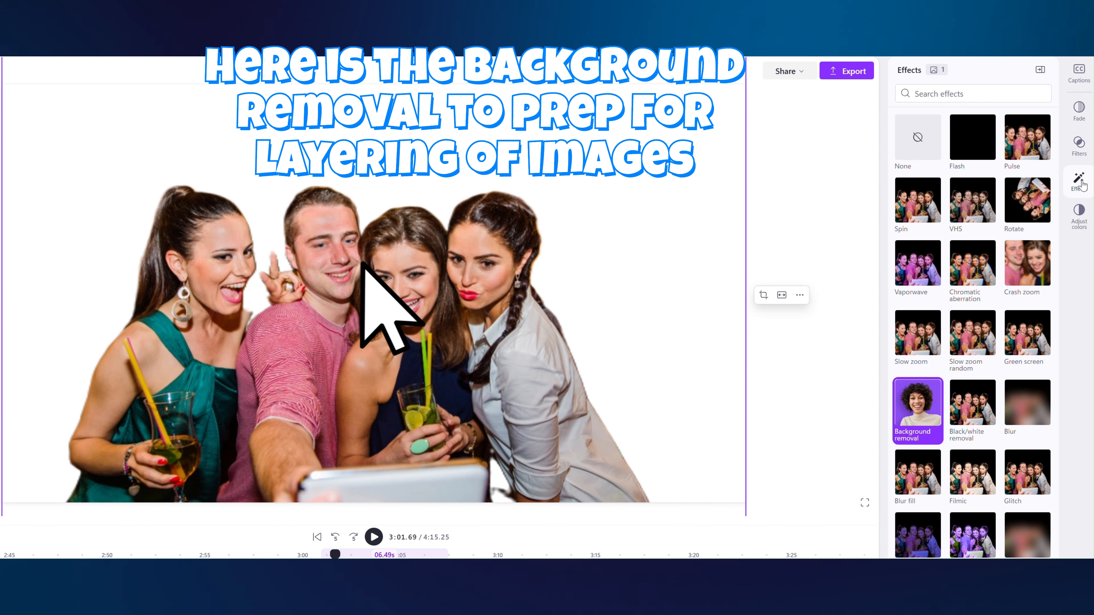
{"action": "left_click", "coordinate": [908, 404]}
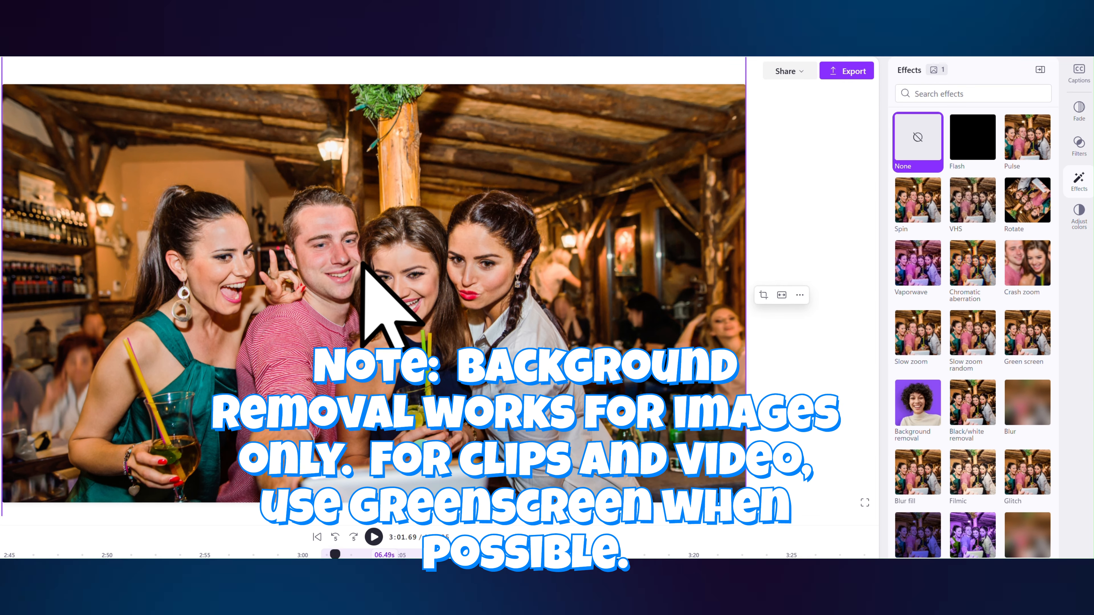
{"action": "left_click", "coordinate": [1079, 111]}
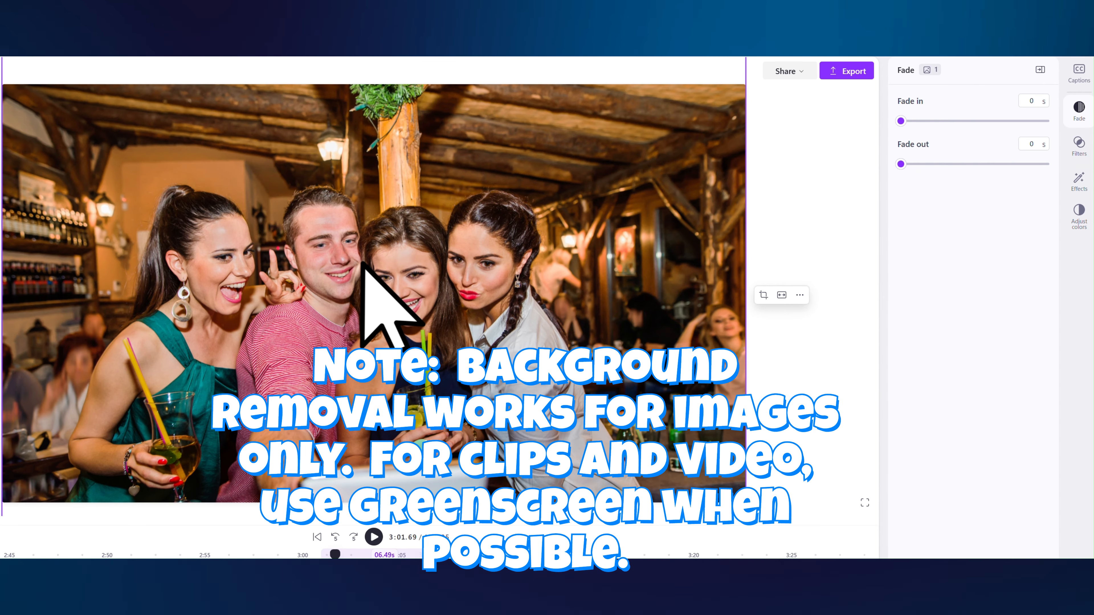
{"action": "left_click", "coordinate": [1081, 180]}
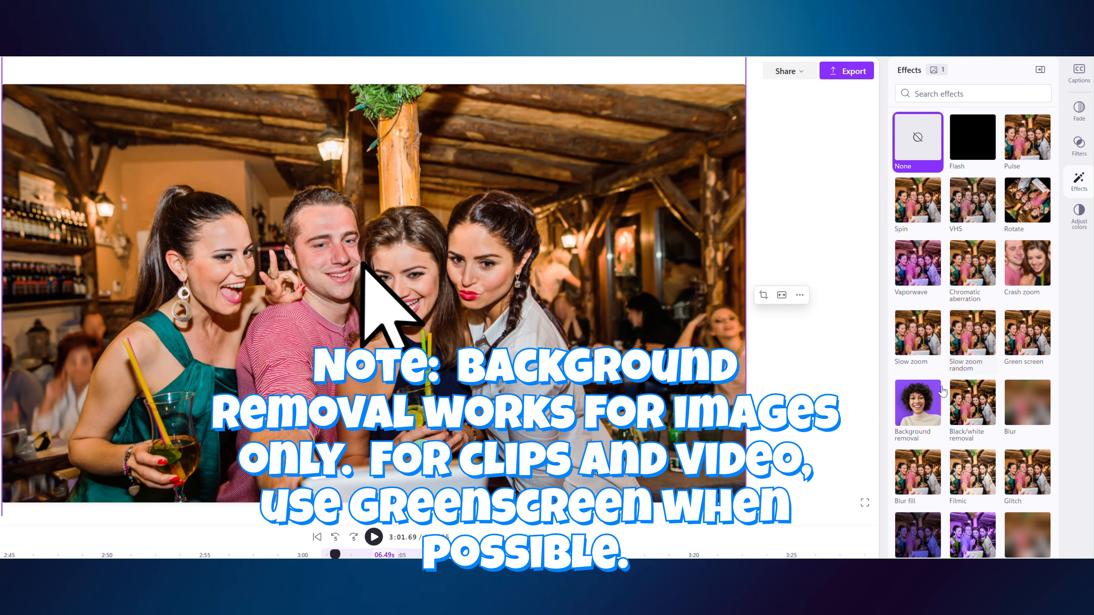
{"action": "left_click", "coordinate": [924, 404]}
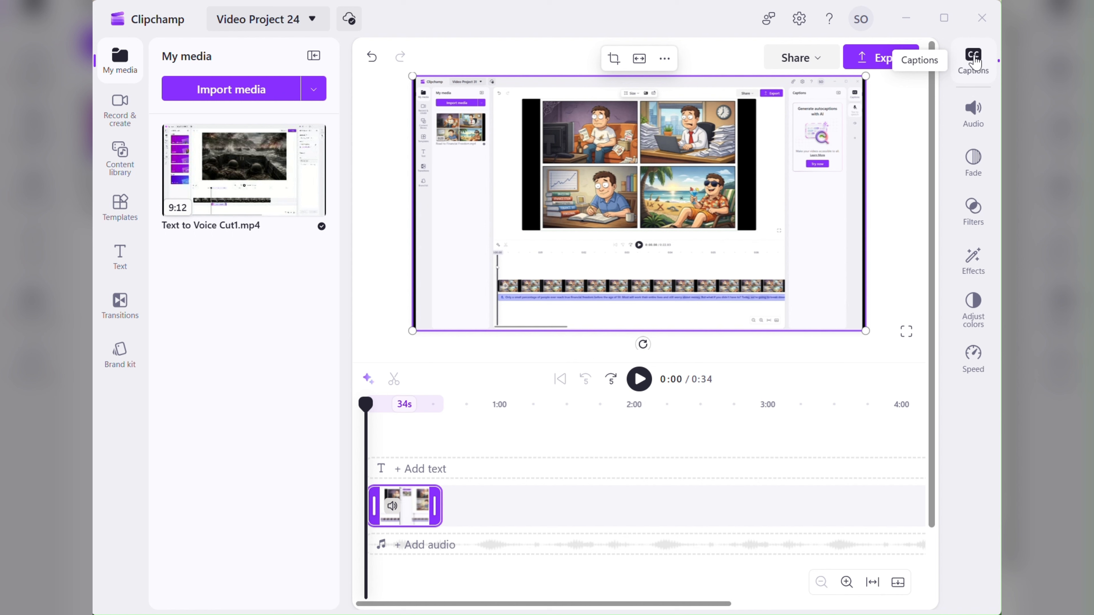
- In Video Project 24, preview the Text to Voice Cut1.mp4 clip and trim its start so the clip lasts 31 s
{"action": "left_click", "coordinate": [639, 380]}
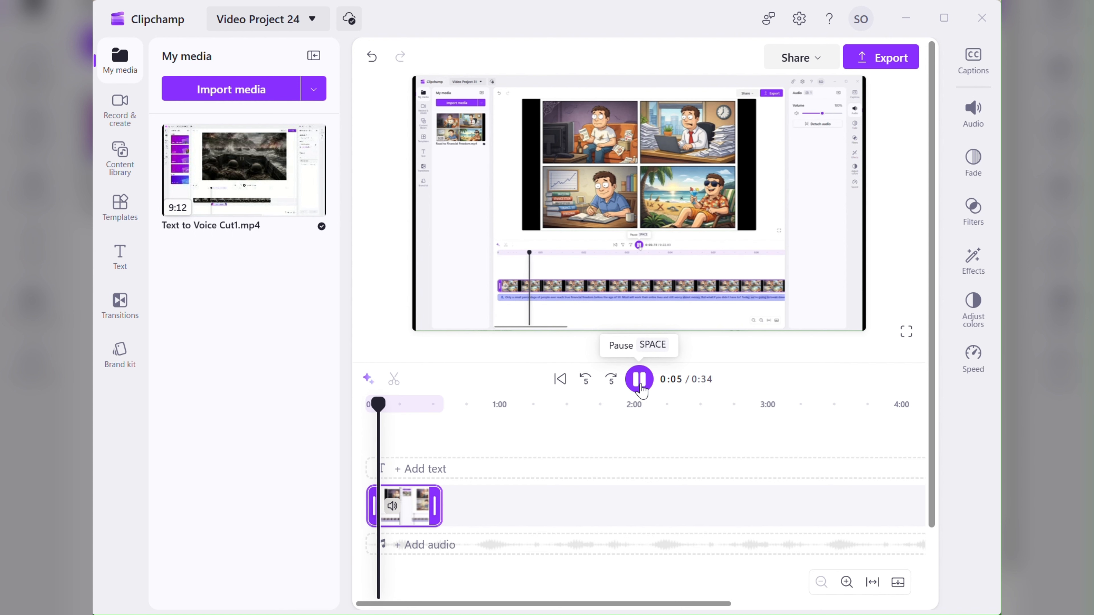
{"action": "left_click", "coordinate": [640, 379]}
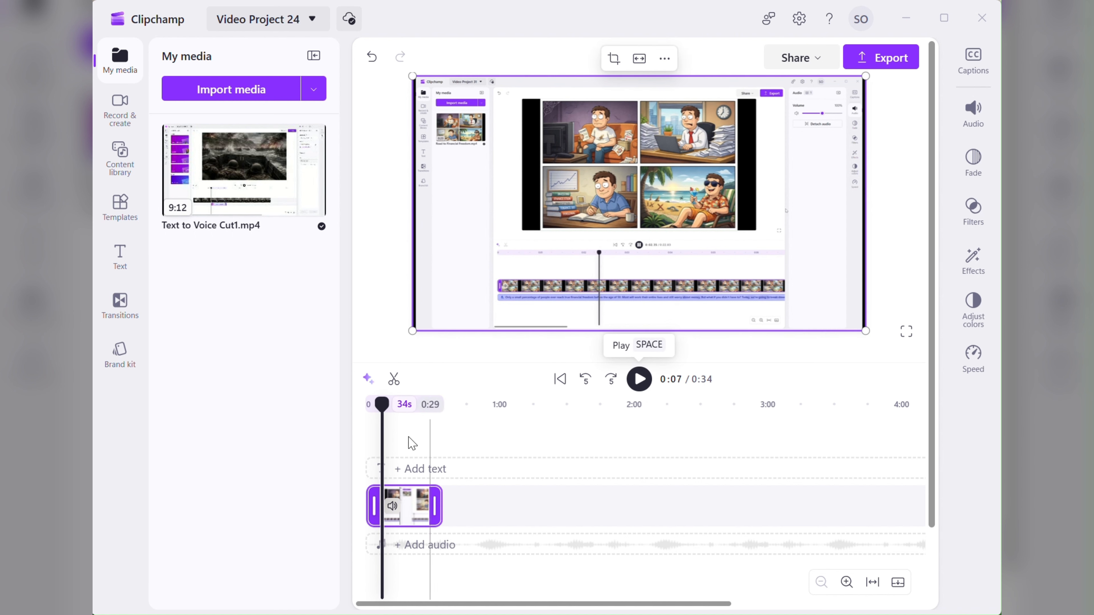
{"action": "left_click", "coordinate": [372, 500]}
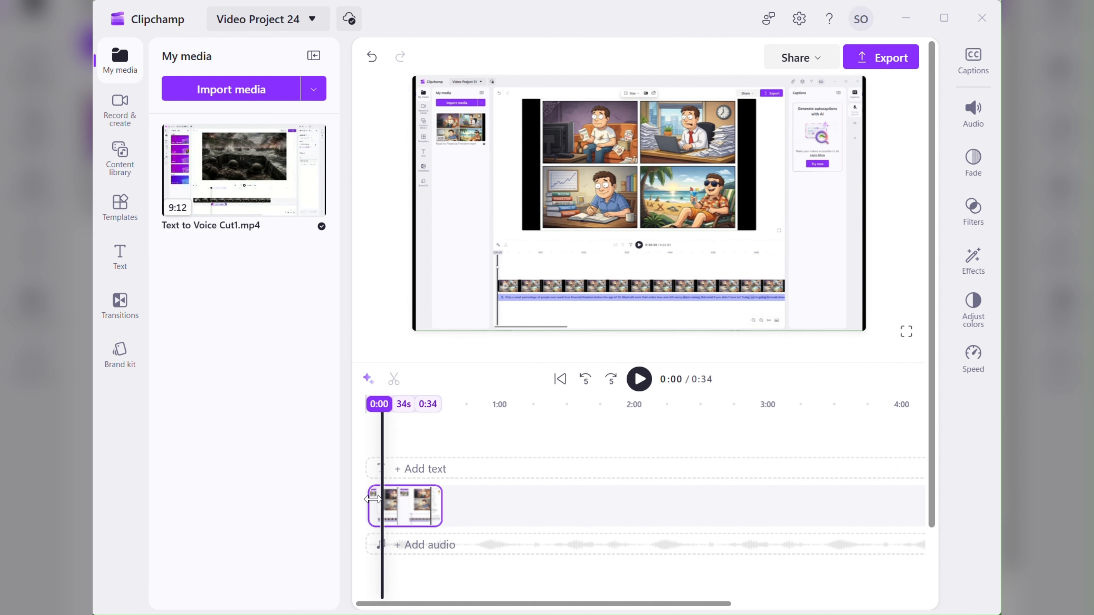
{"action": "left_click_drag", "start_coordinate": [375, 499], "coordinate": [378, 499]}
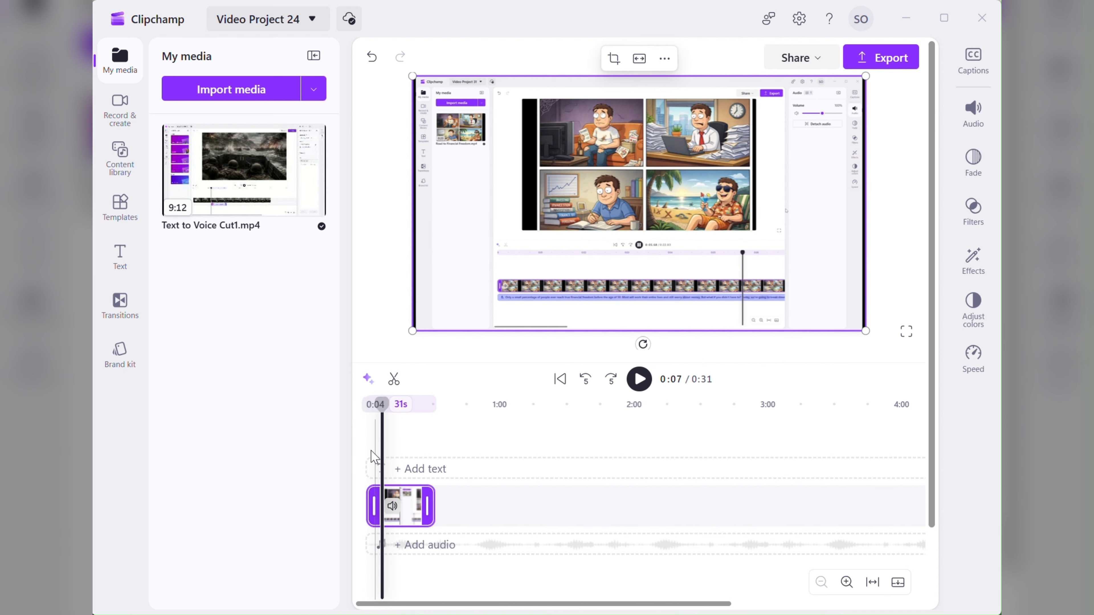
- Play the trimmed clip from the beginning to check its new start, and pause at about 0:03
{"action": "left_click", "coordinate": [362, 460]}
{"action": "left_click", "coordinate": [641, 385]}
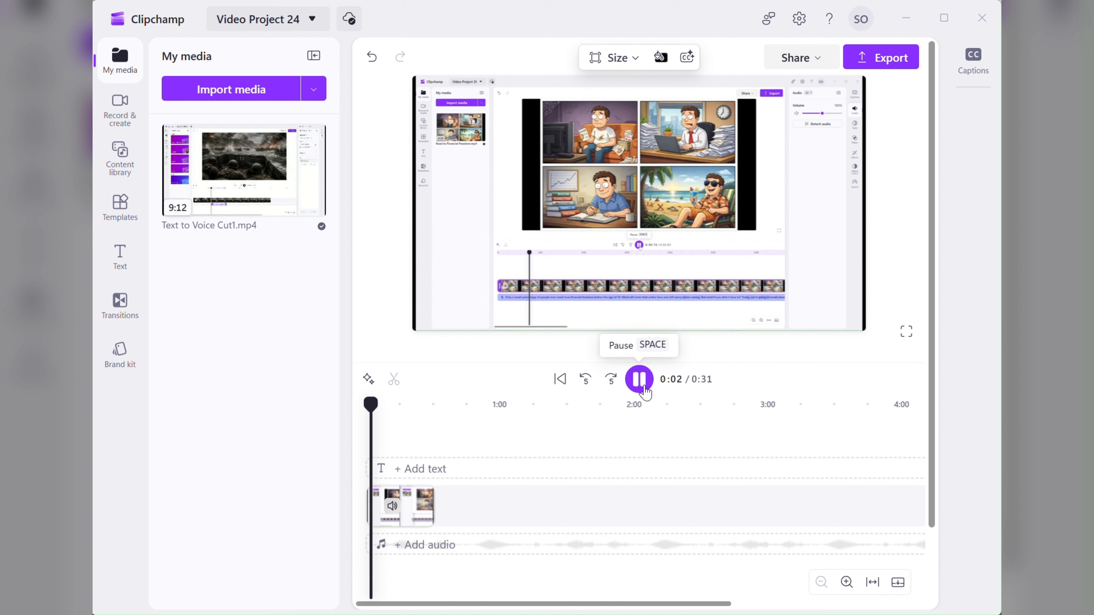
{"action": "left_click", "coordinate": [644, 388]}
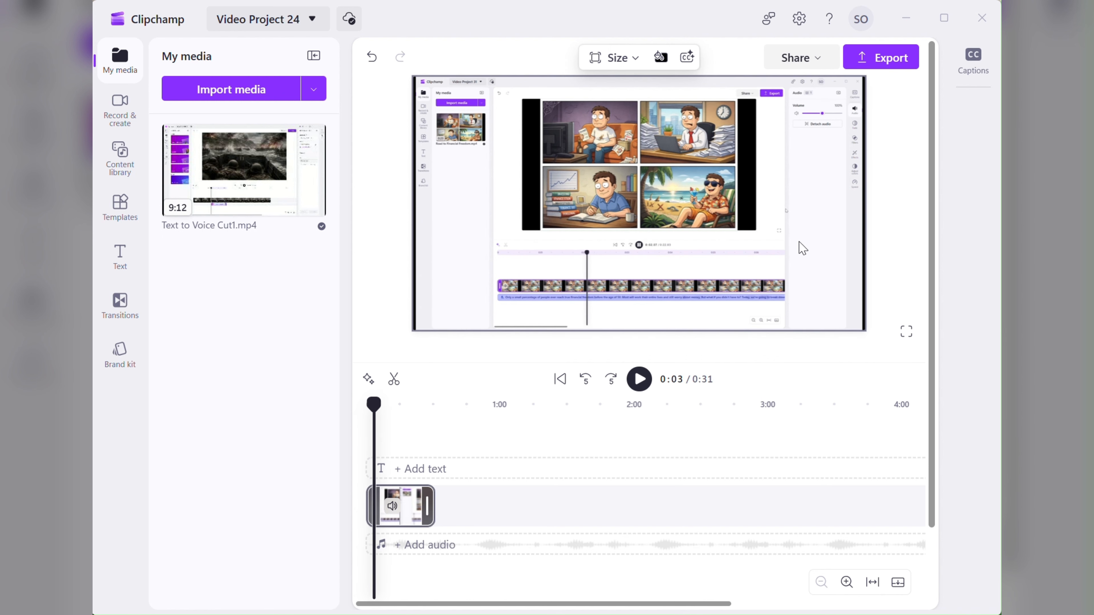